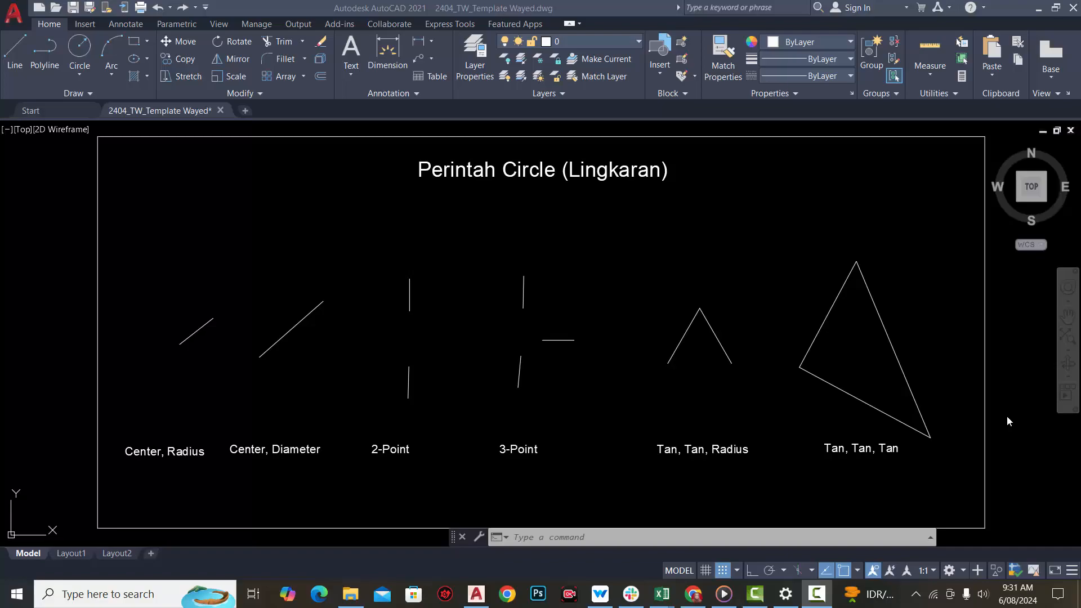
left_click(73, 68)
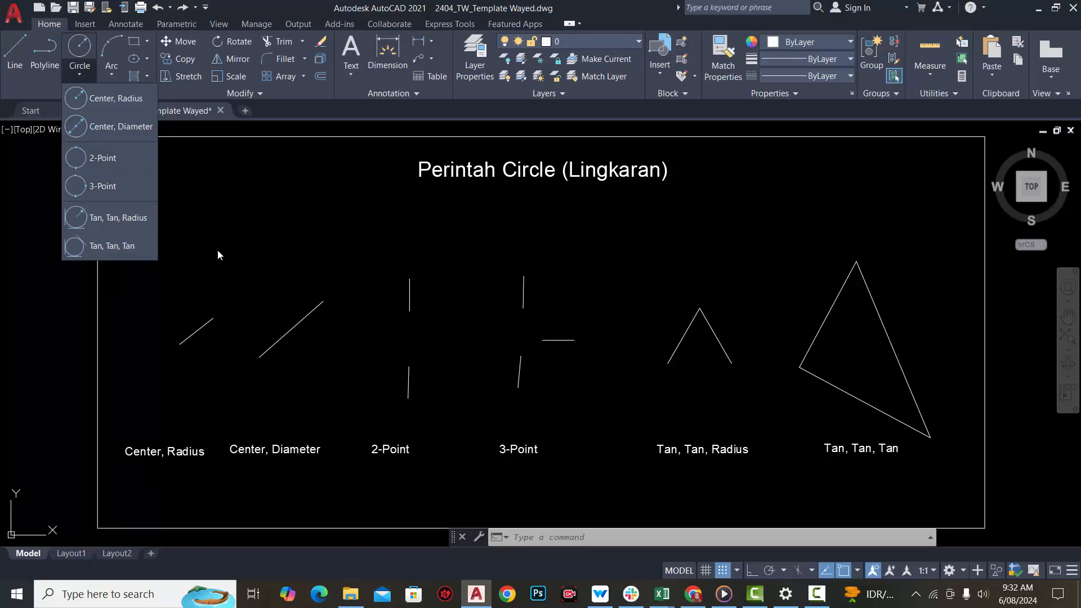
left_click(202, 379)
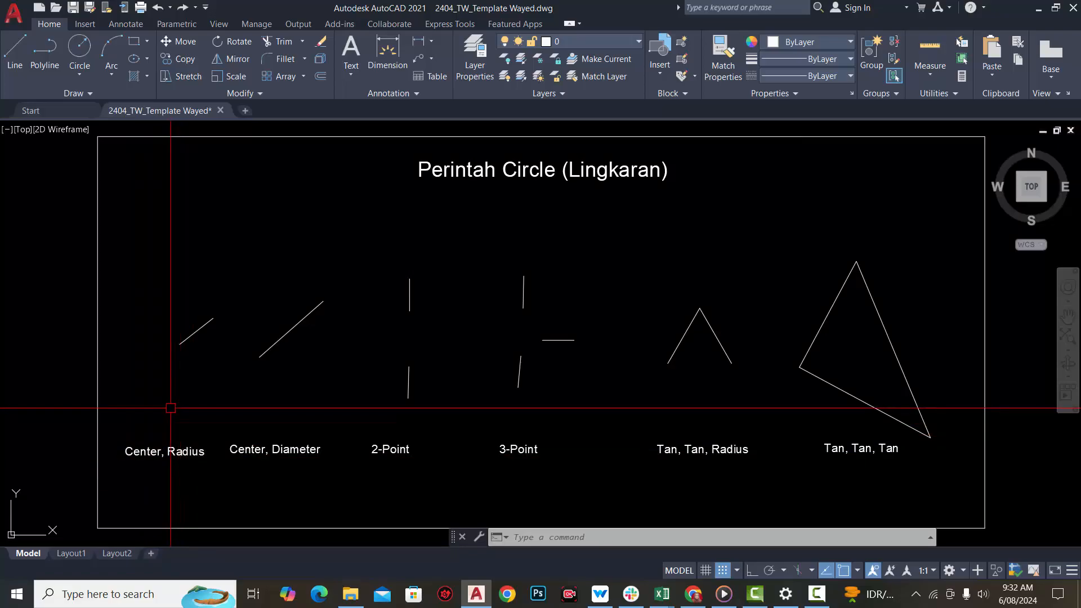
- Draw a circle of radius 400 centred on the lower end of the line above the "Center, Radius" label
type("c")
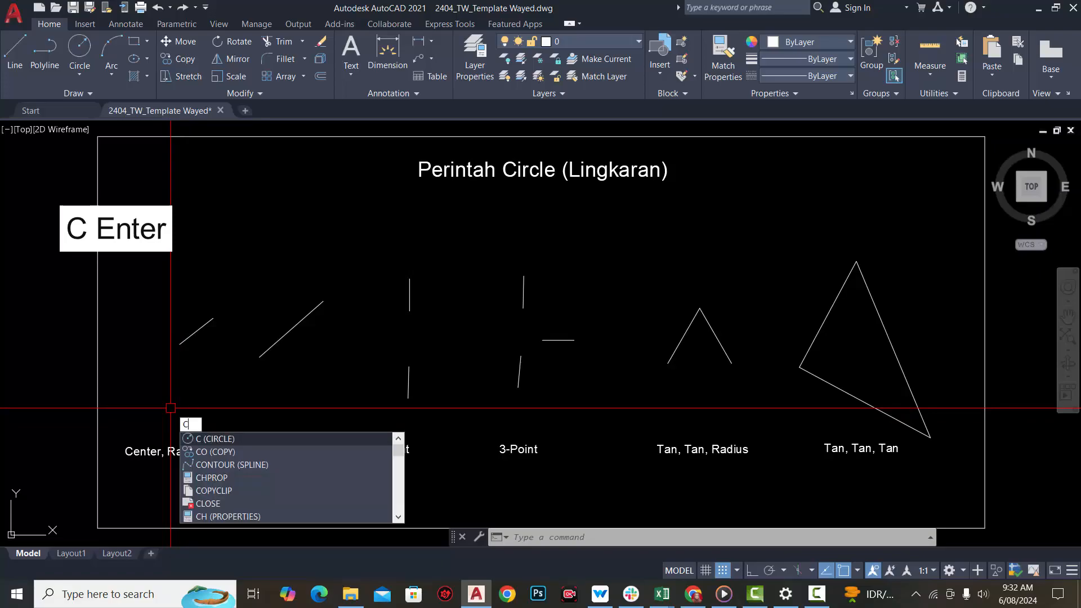
key("Return")
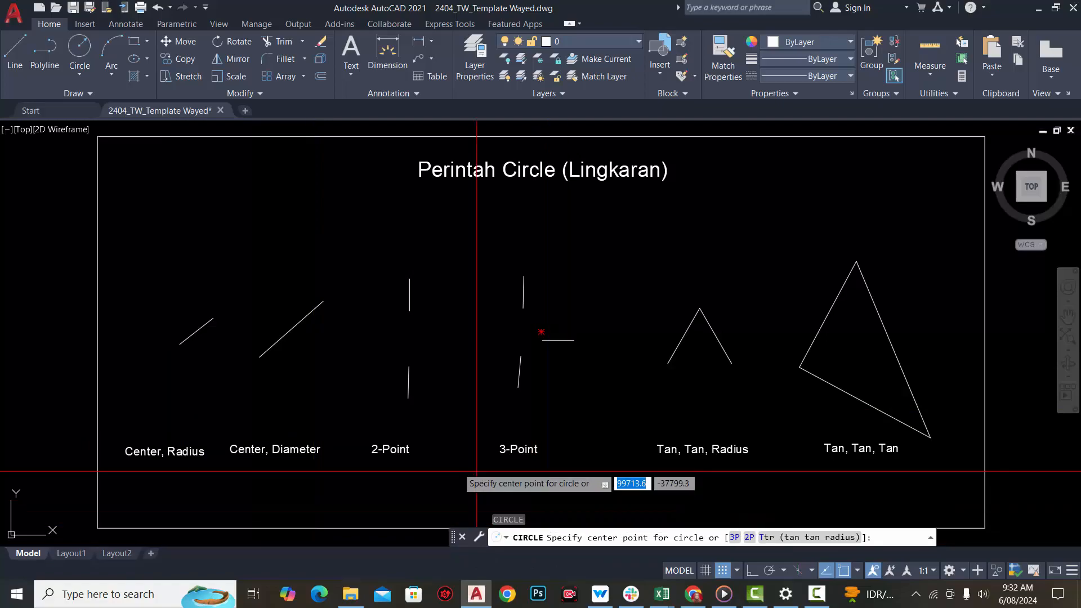
left_click(179, 344)
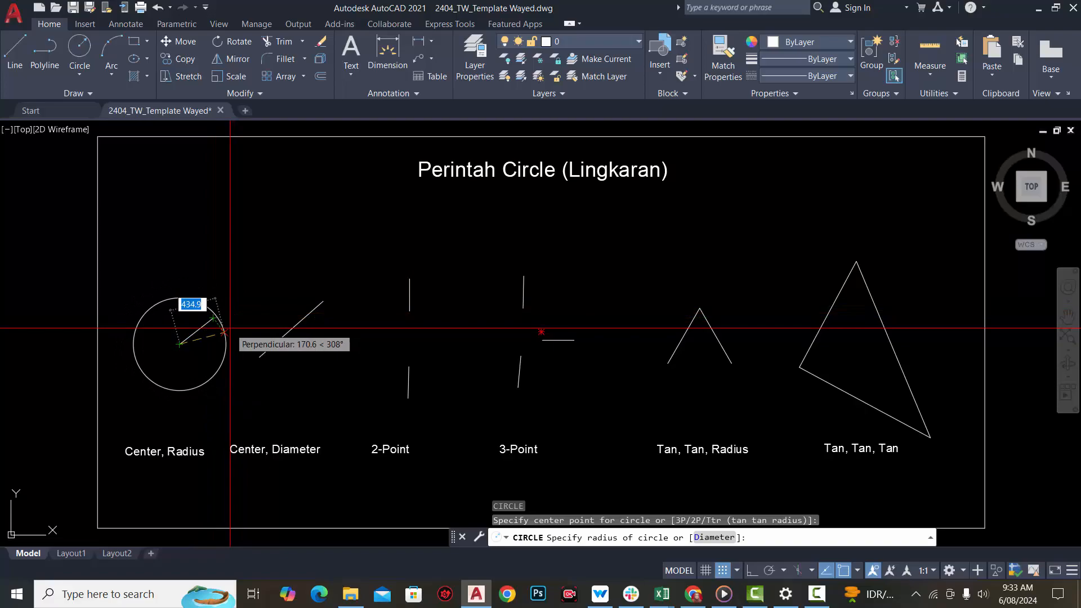
type("40")
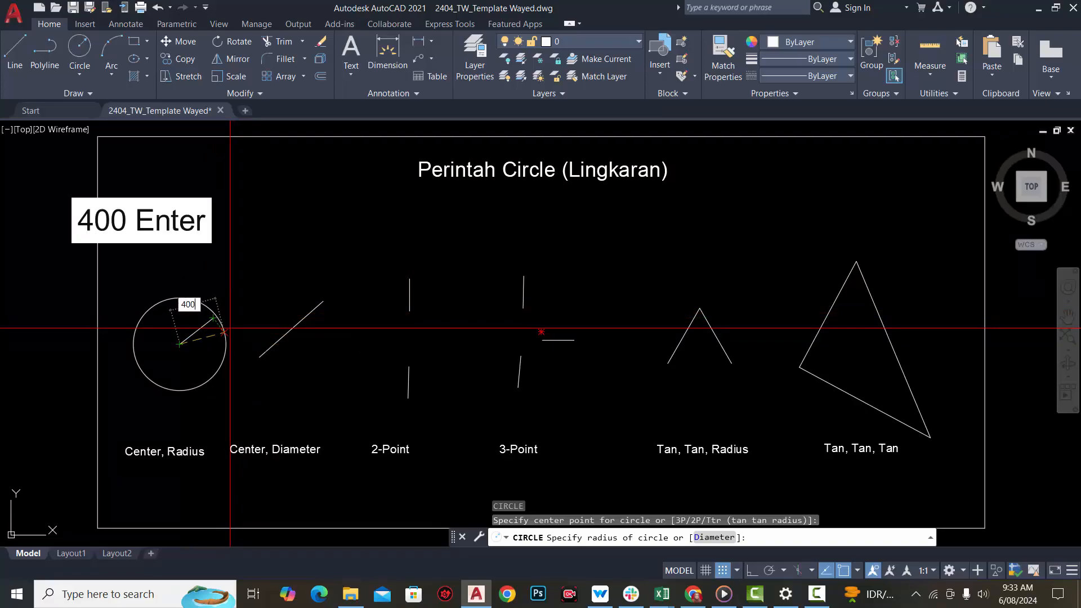
type("0")
key("Return")
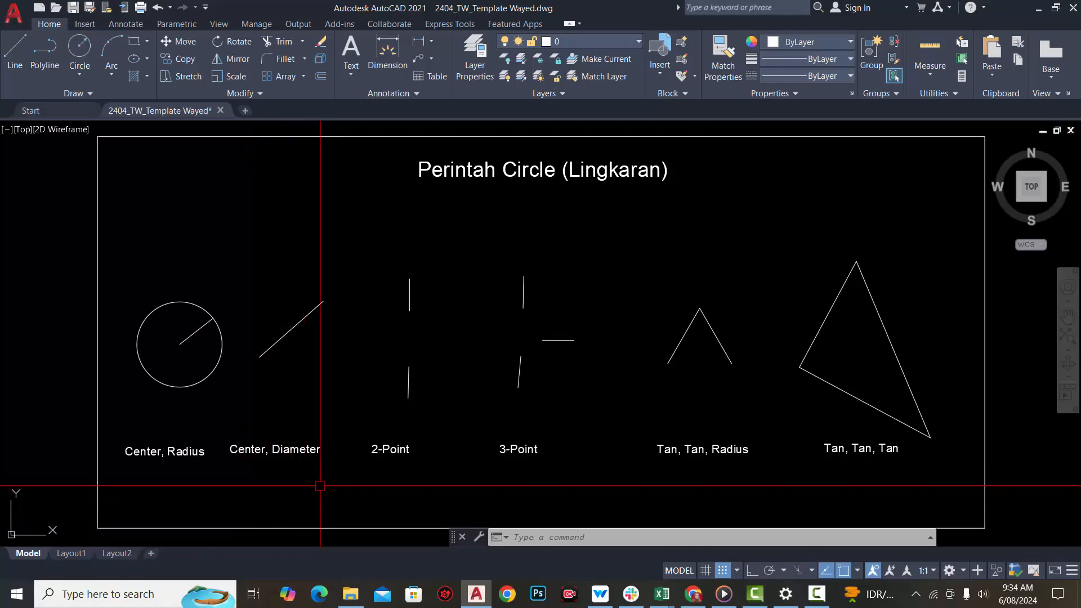
- Draw a circle of diameter 800 centred on the midpoint of the diagonal line above the "Center, Diameter" label
type("C")
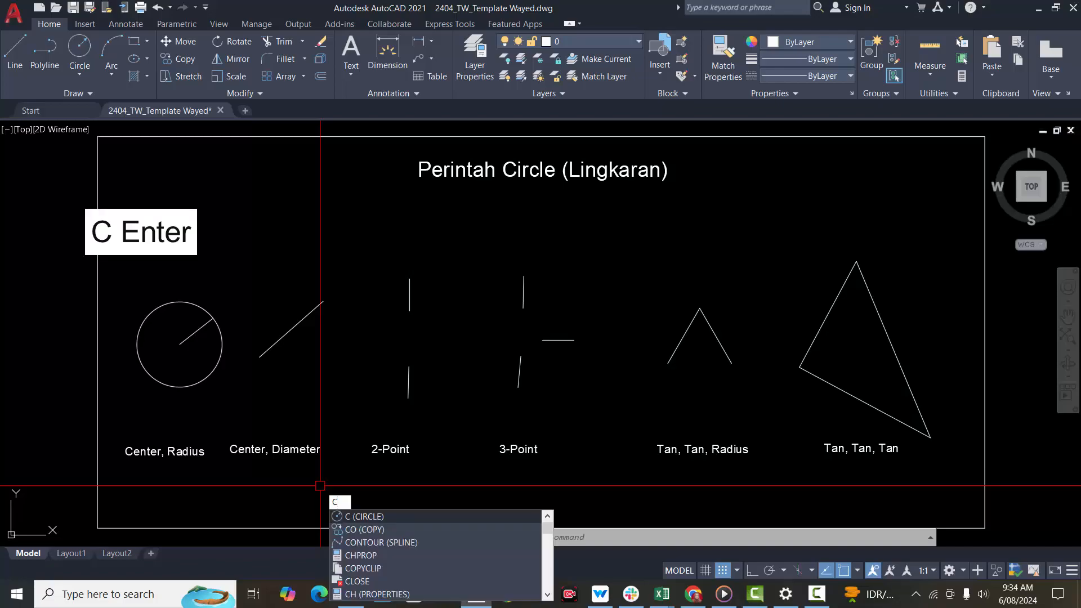
key("Return")
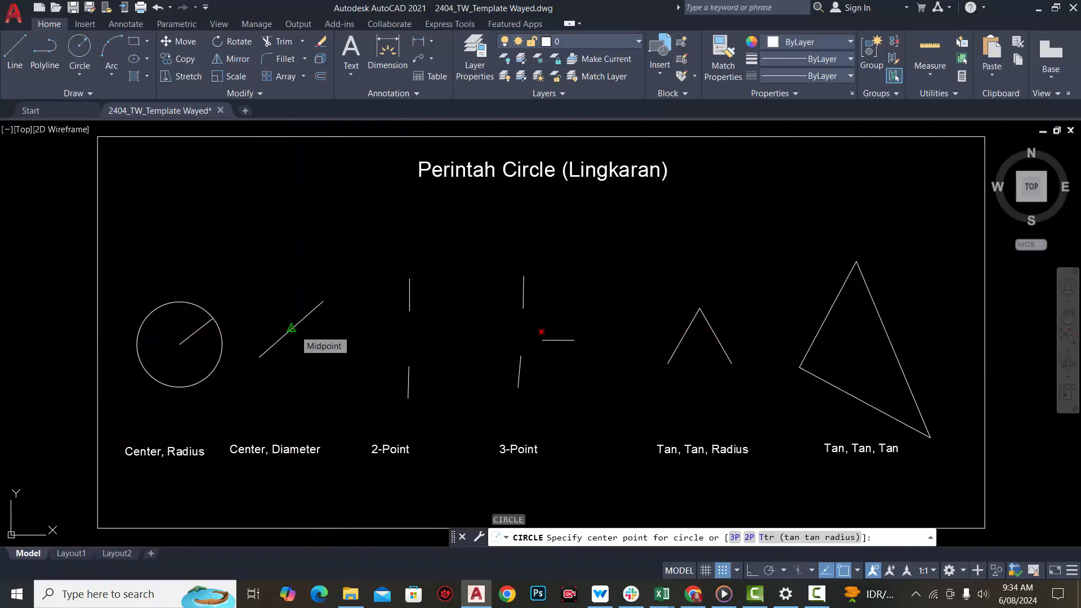
left_click(291, 328)
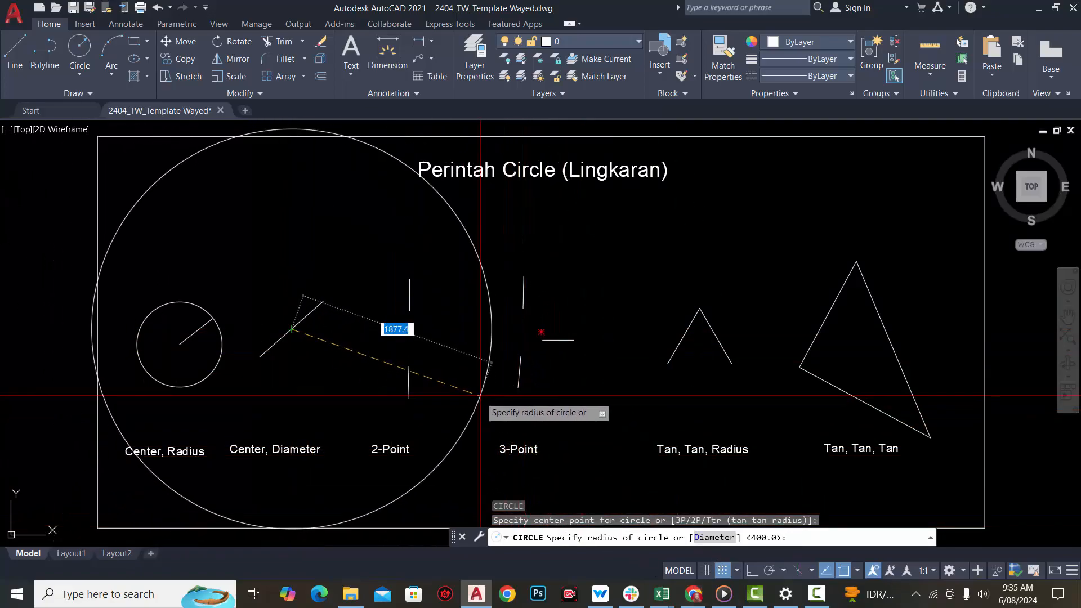
type("d")
key("Return")
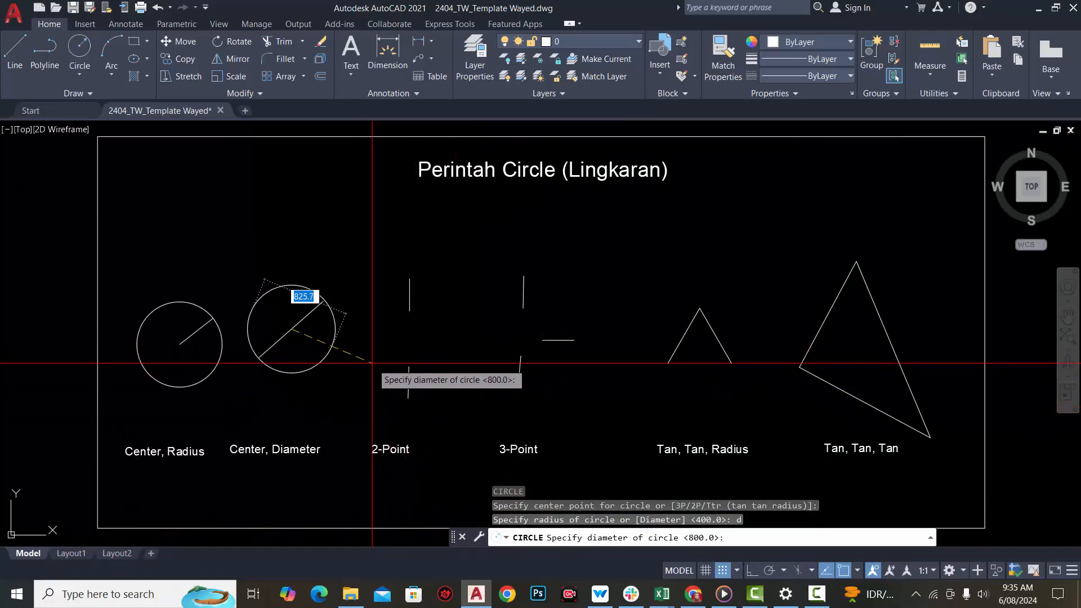
type("8")
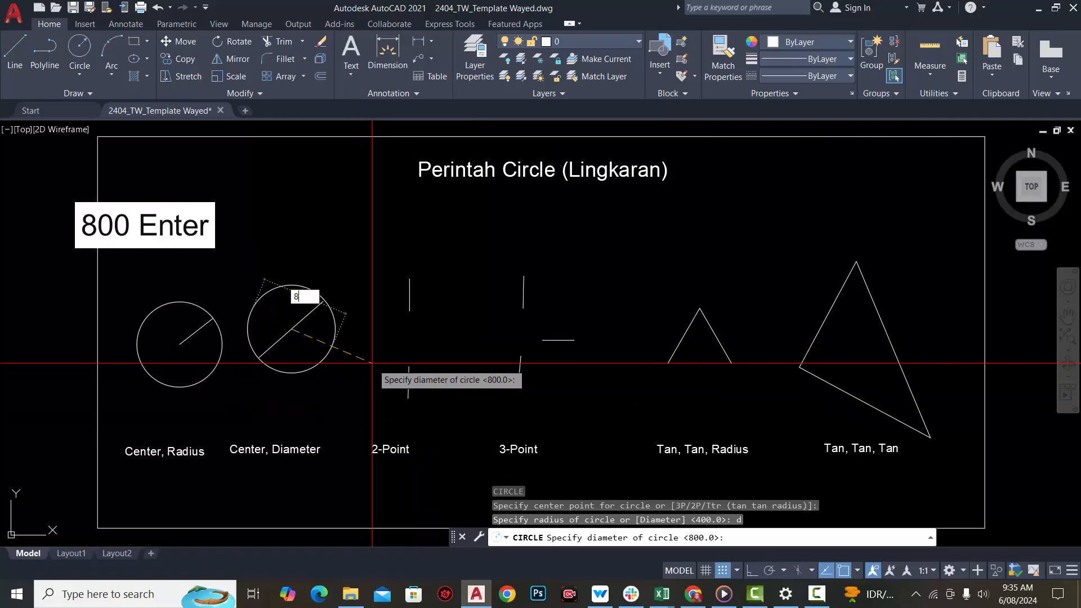
type("00")
key("Return")
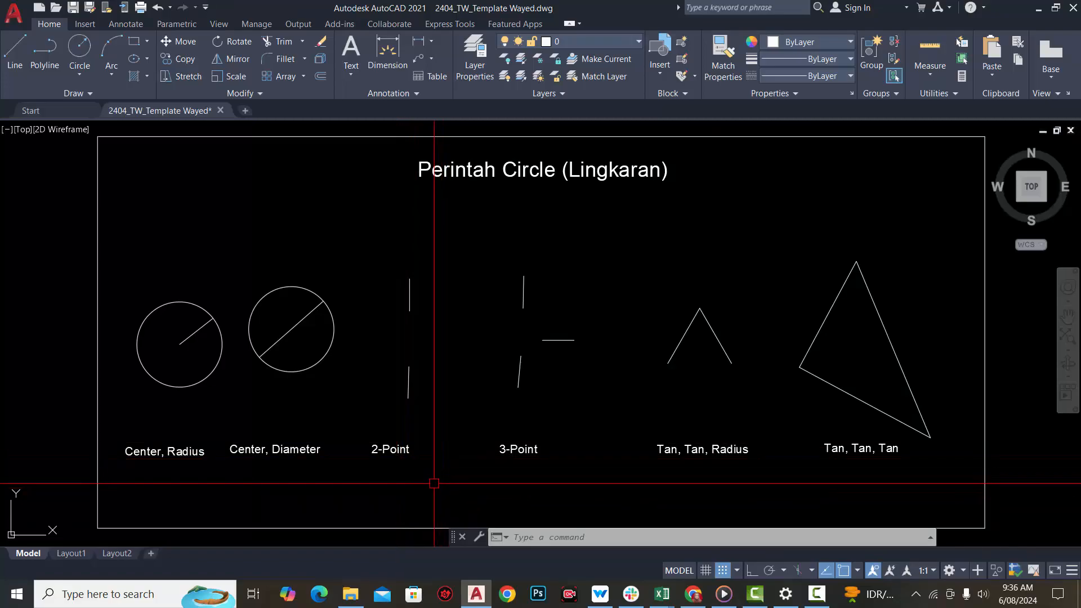
- Draw a 2-point circle between the facing ends of the two vertical lines above the "2-Point" label
type("c")
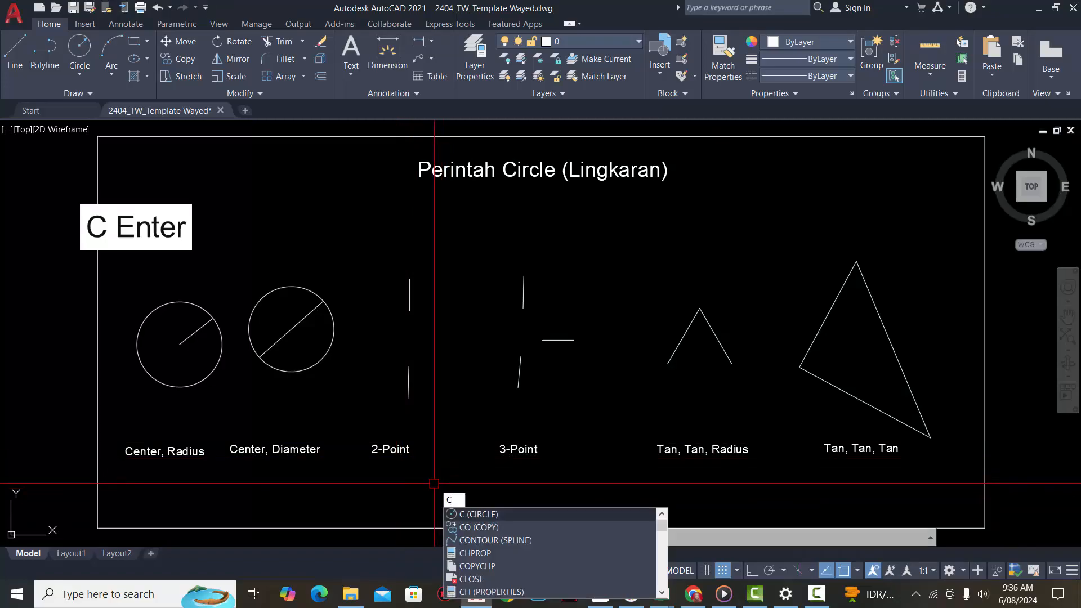
key("Return")
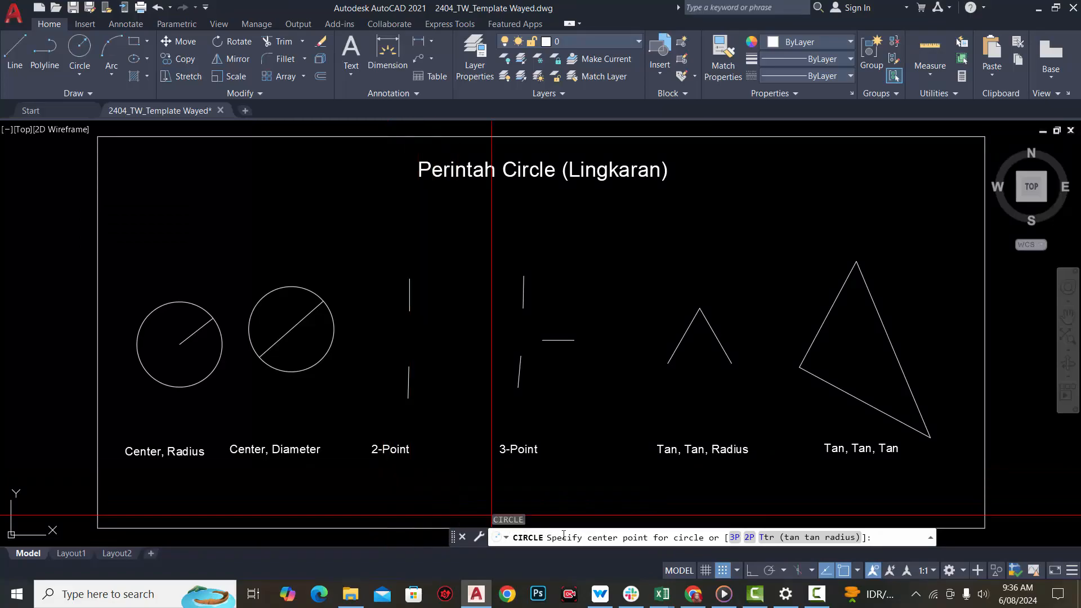
type("2p")
key("Return")
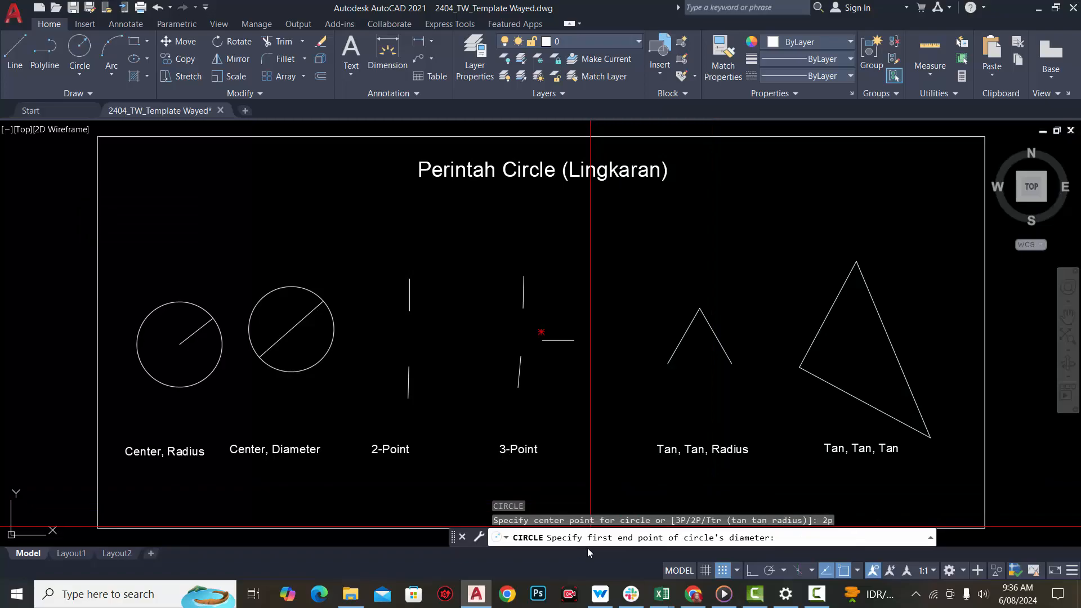
left_click(409, 366)
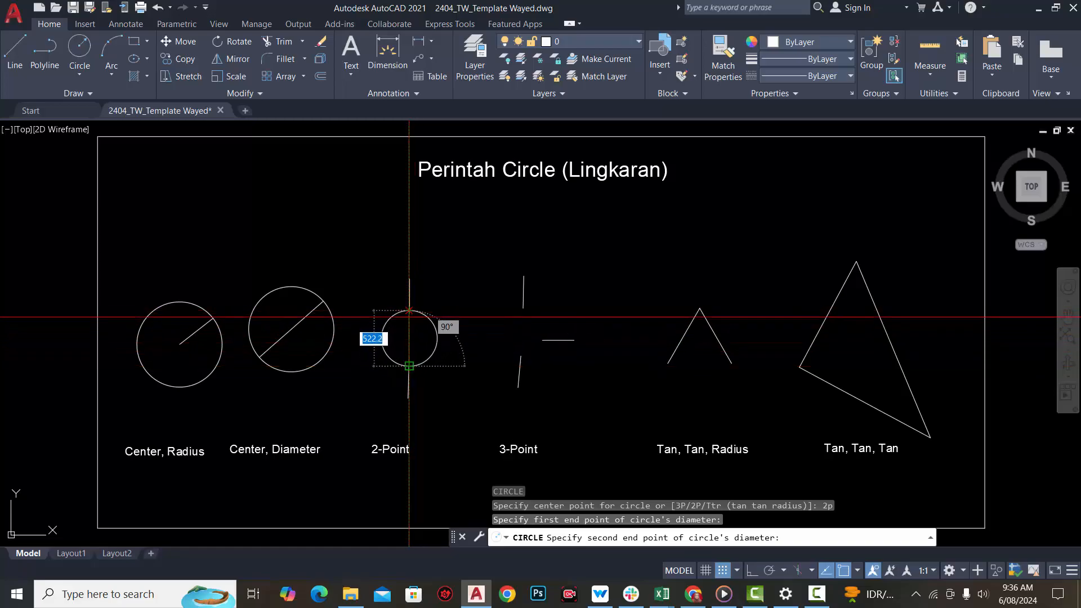
left_click(410, 311)
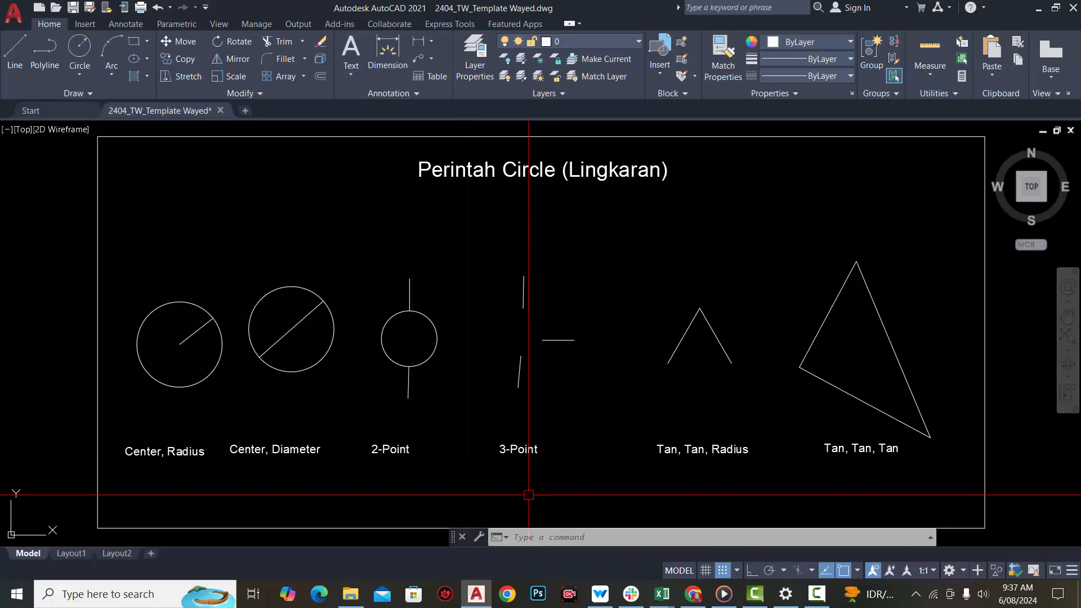
- Draw a 3-point circle through the inner ends of the three short lines above the "3-Point" label
type("c")
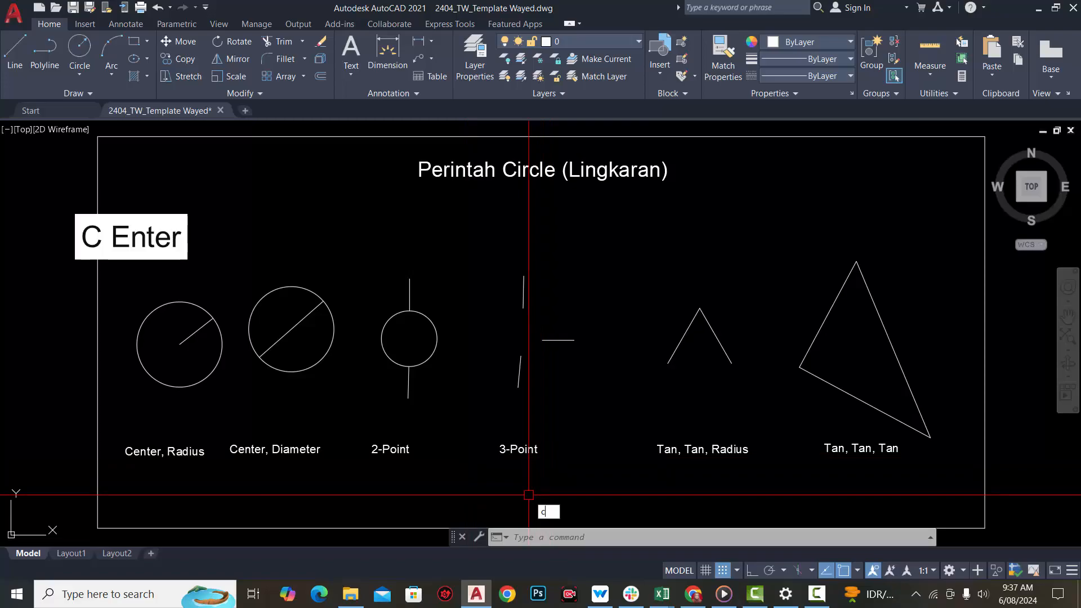
key("Return")
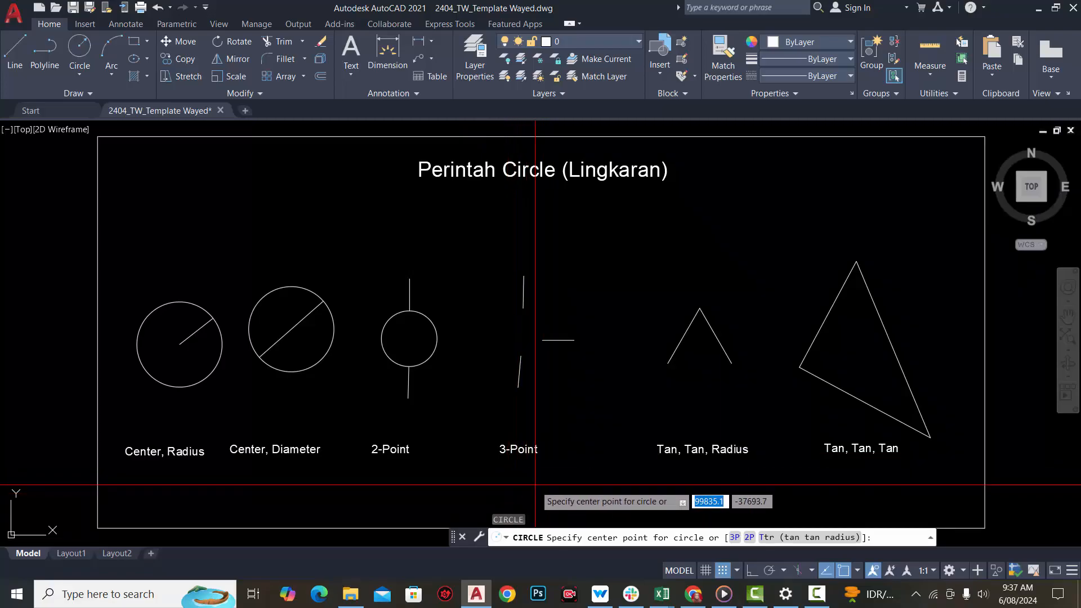
type("3p")
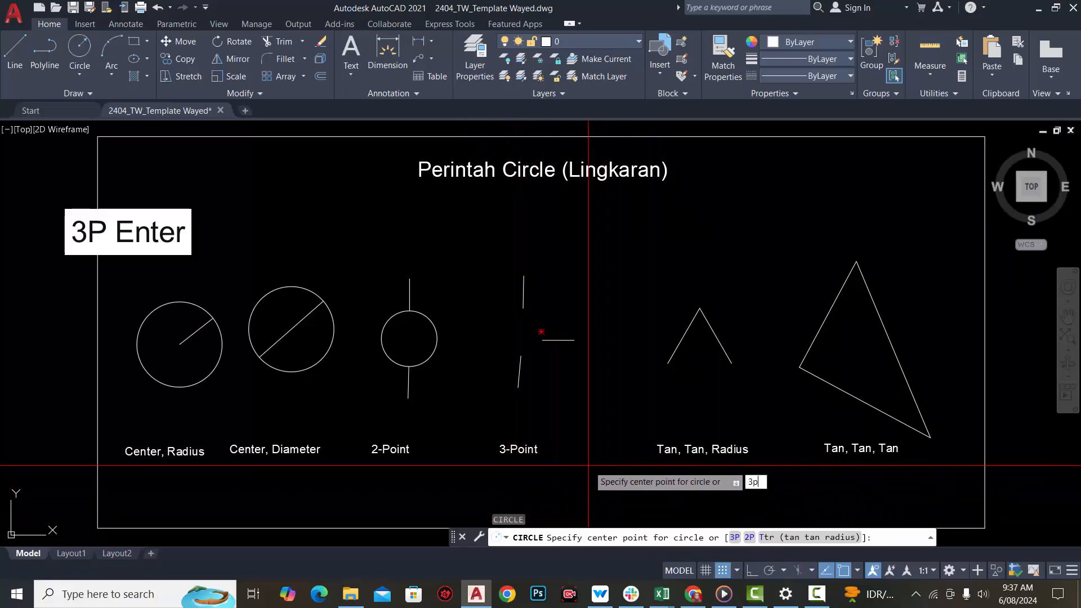
key("Return")
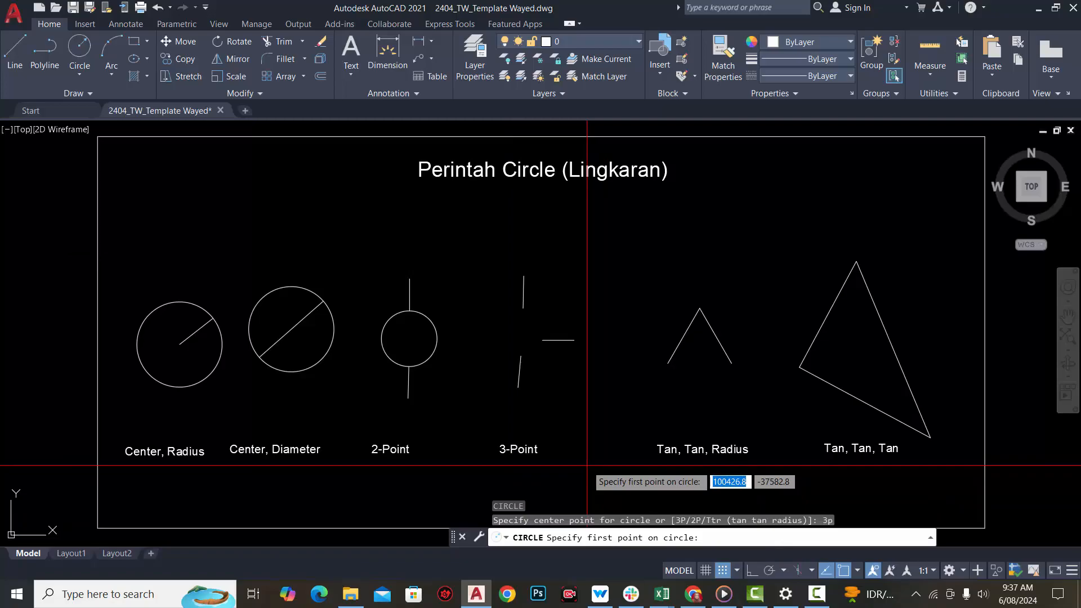
left_click(519, 356)
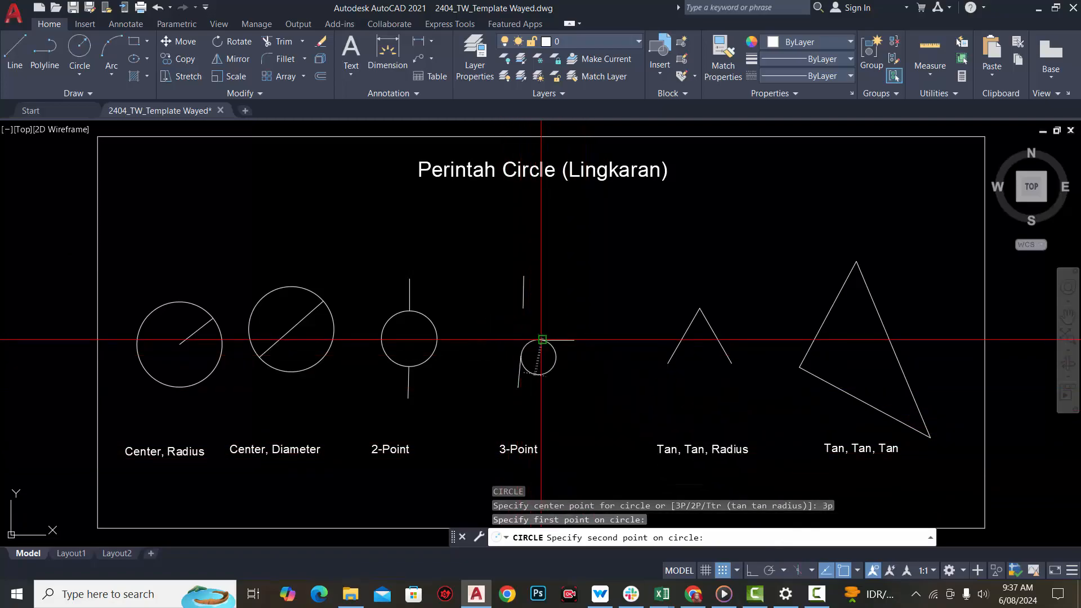
left_click(541, 339)
left_click(523, 308)
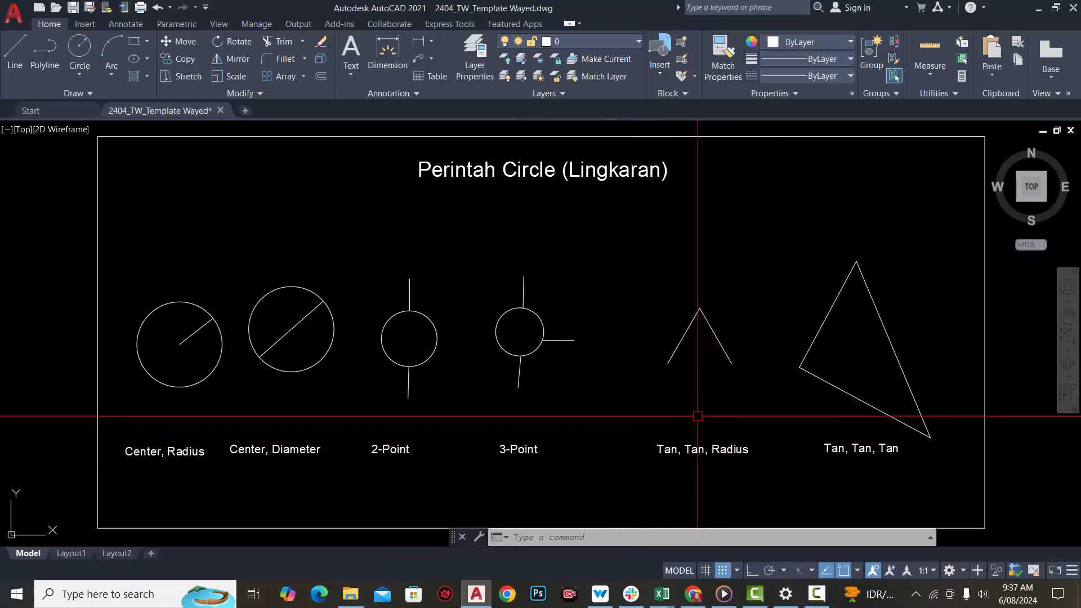
- Draw a tangent-tangent-radius circle of radius 300 touching both sloping lines above the "Tan, Tan, Radius" label
type("c")
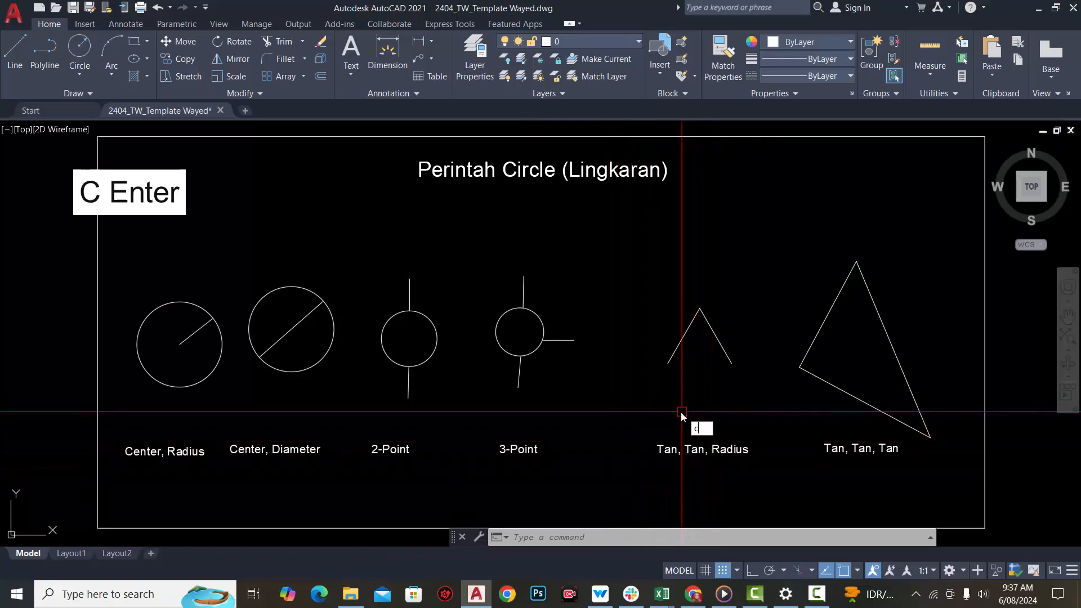
key("Return")
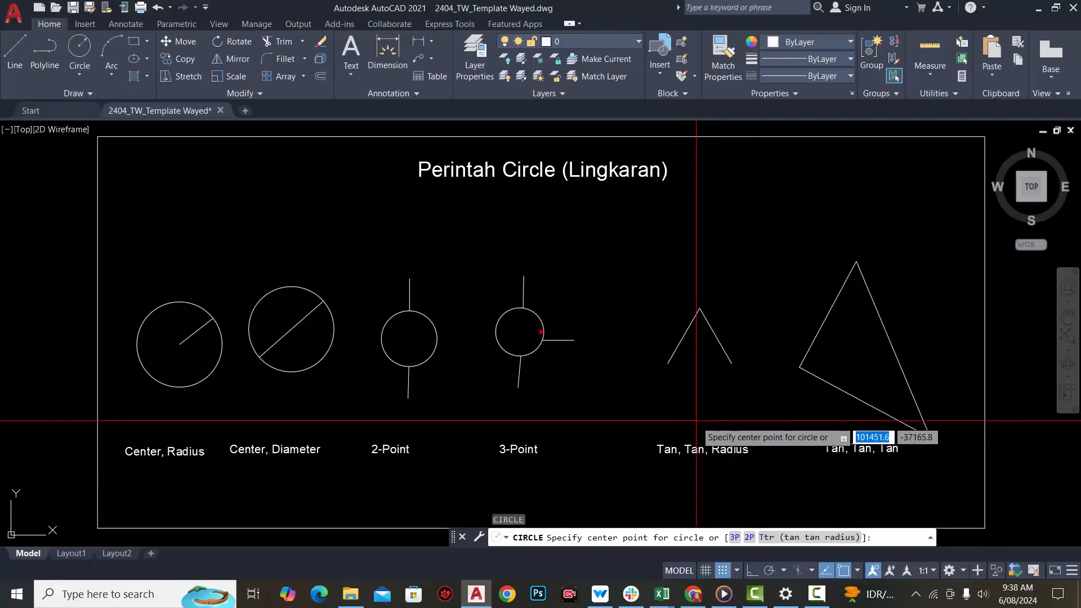
type("t")
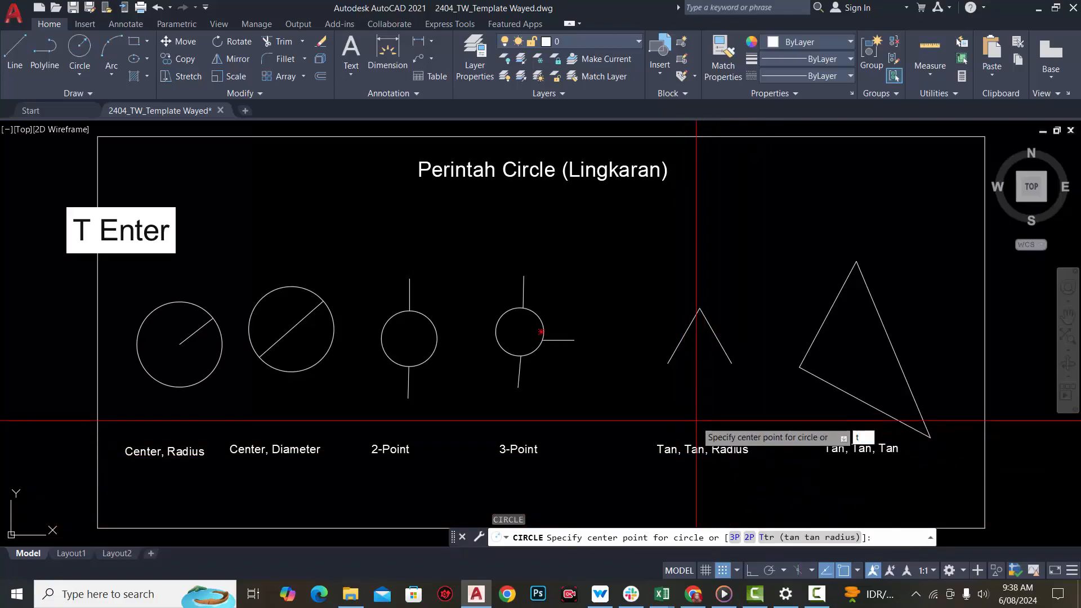
key("Return")
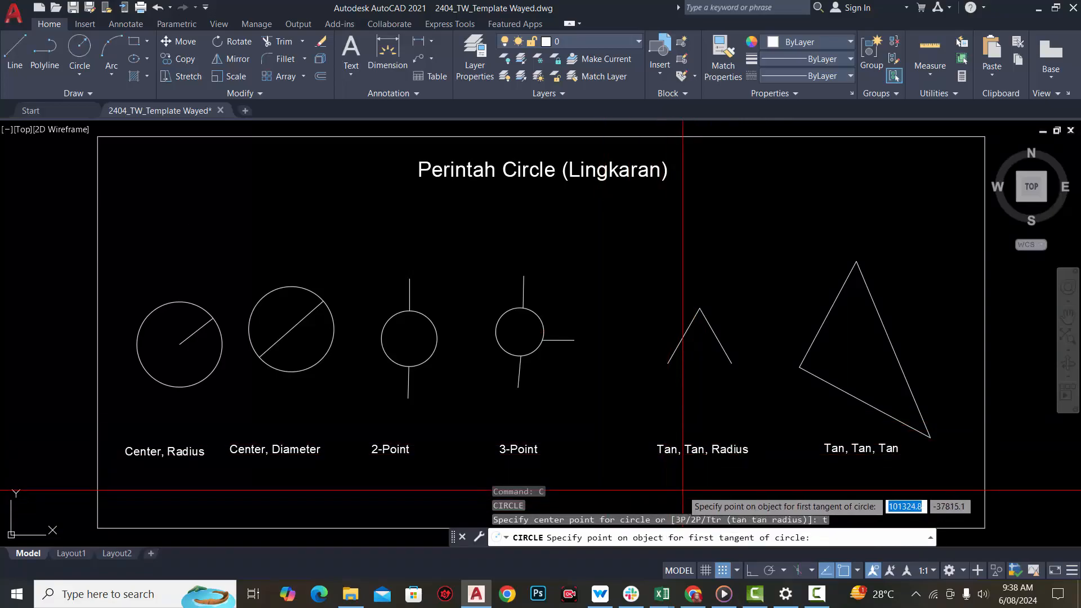
left_click(685, 335)
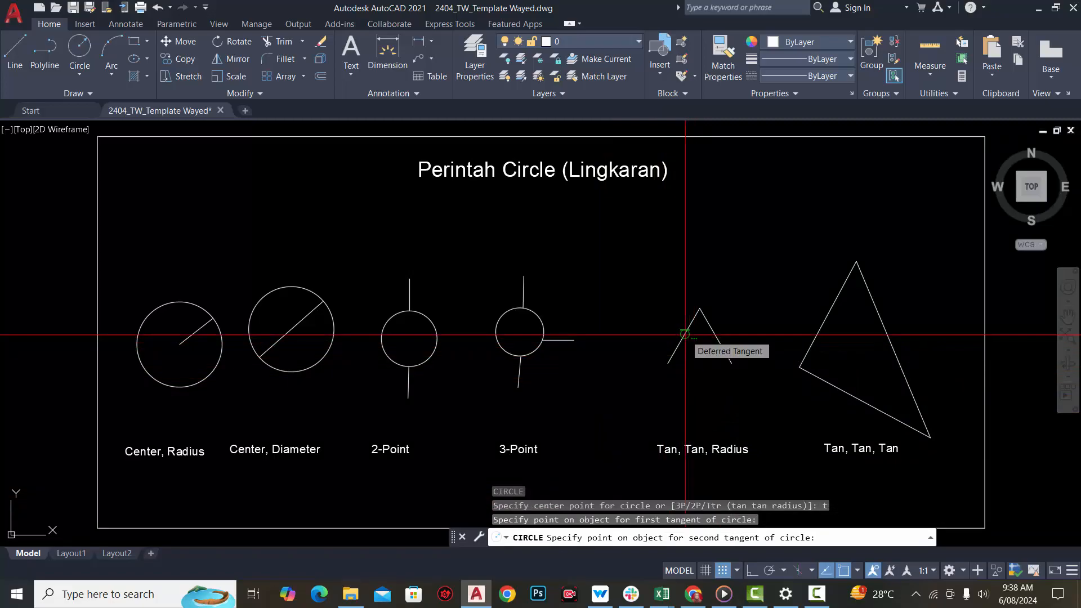
left_click(717, 336)
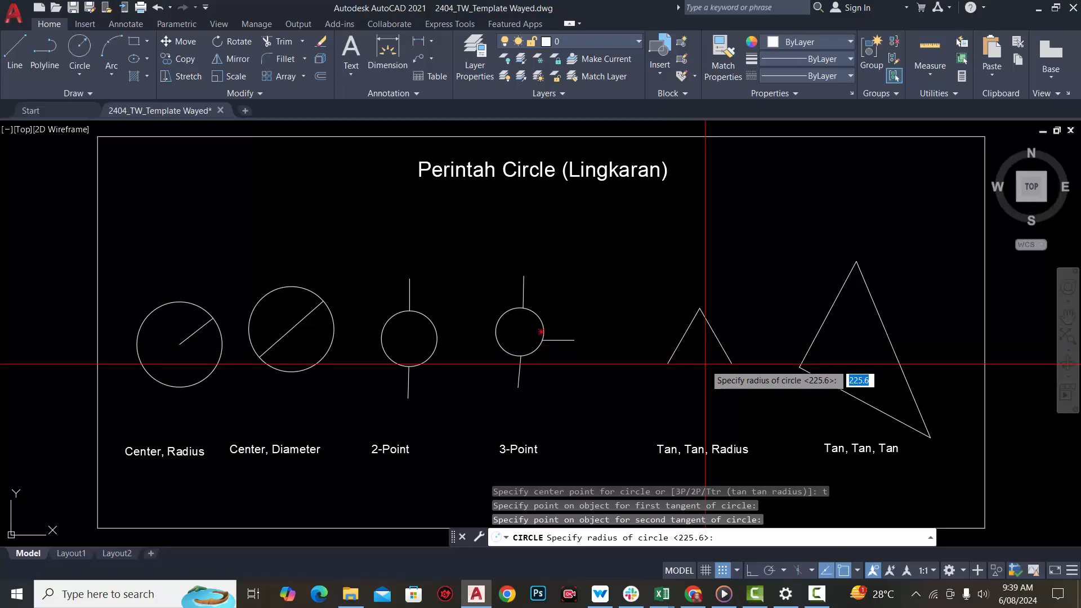
type("3")
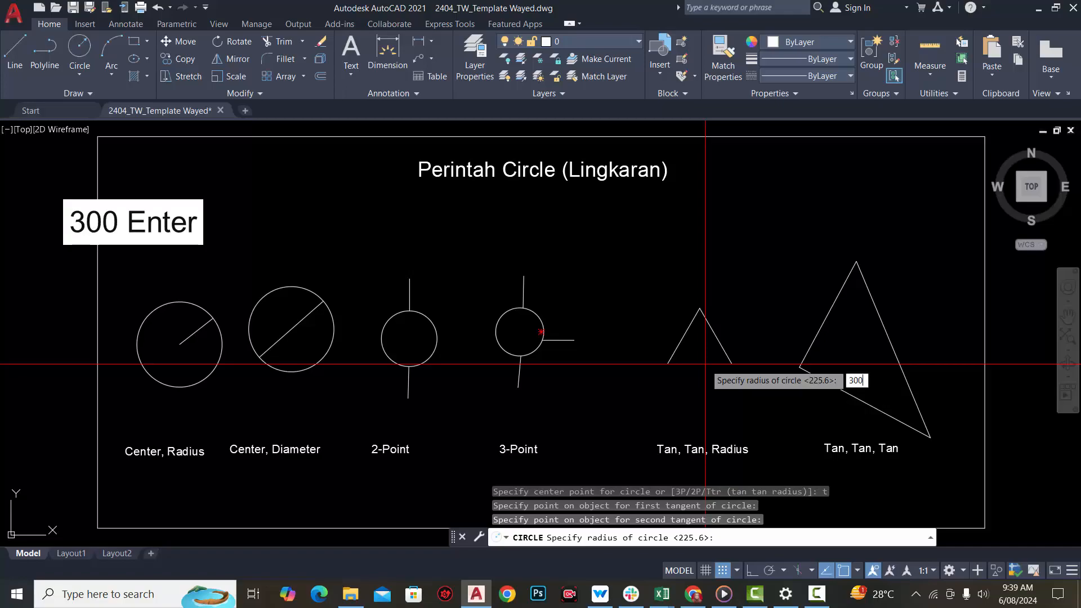
type("00")
key("Return")
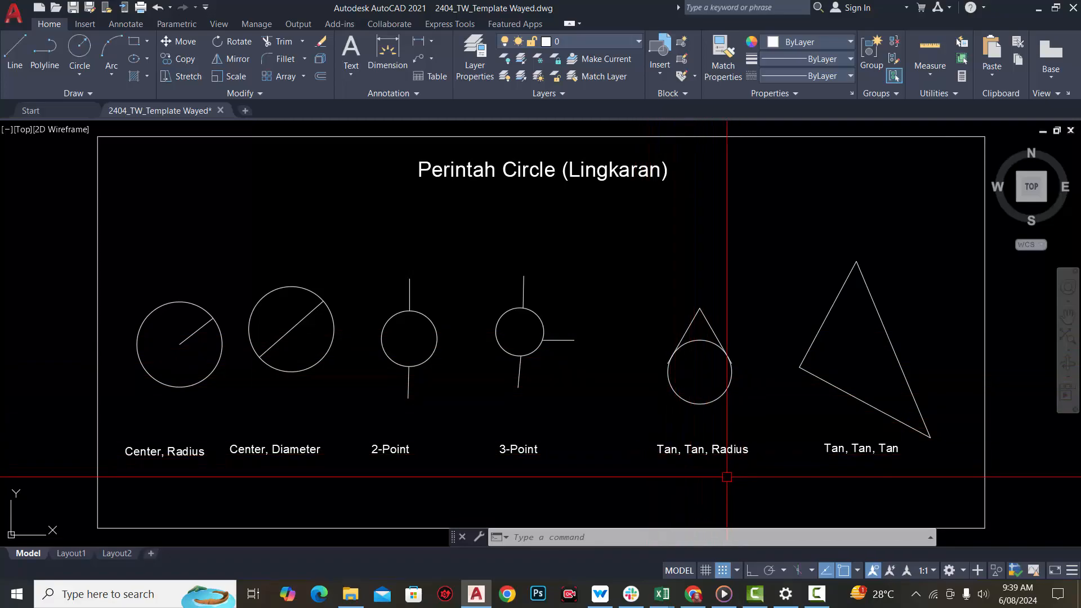
- Draw a second tangent-tangent-radius circle of radius 100 touching both sloping lines near their apex above the "Tan, Tan, Radius" label
type("c")
key("Return")
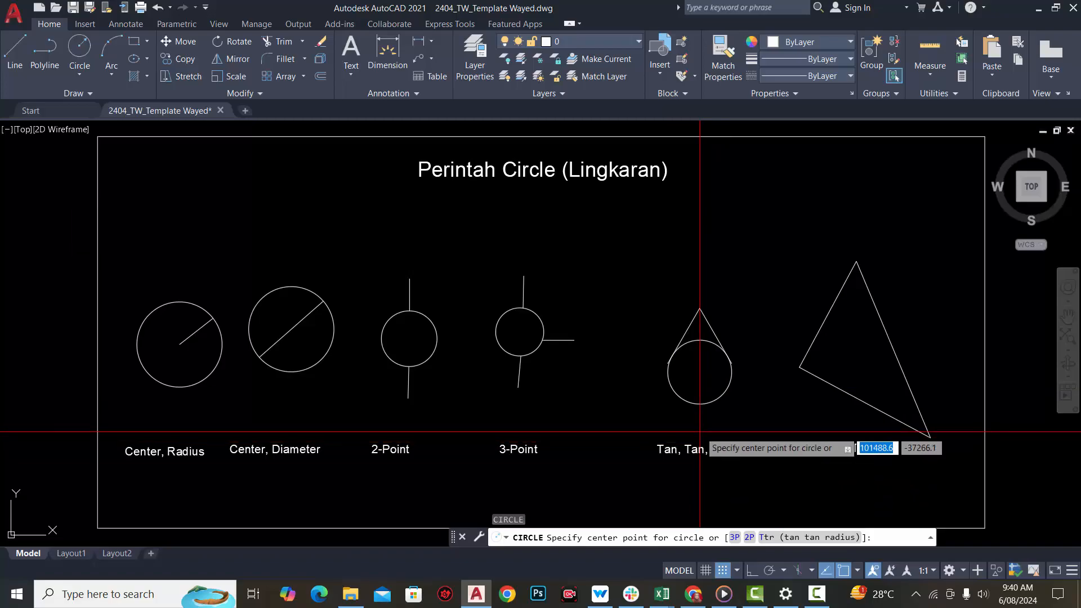
type("t")
key("Return")
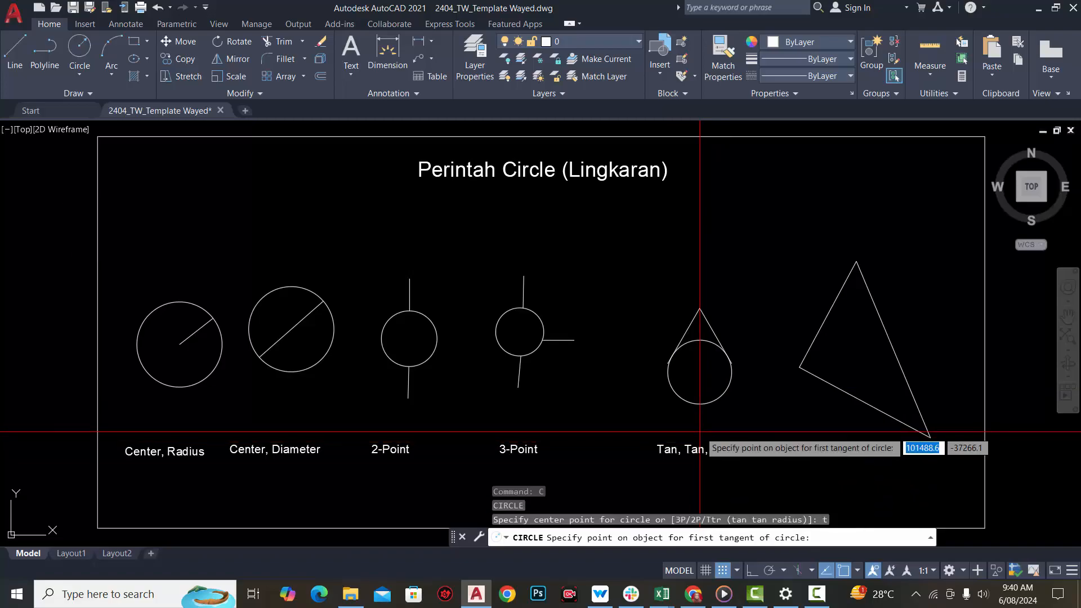
left_click(692, 323)
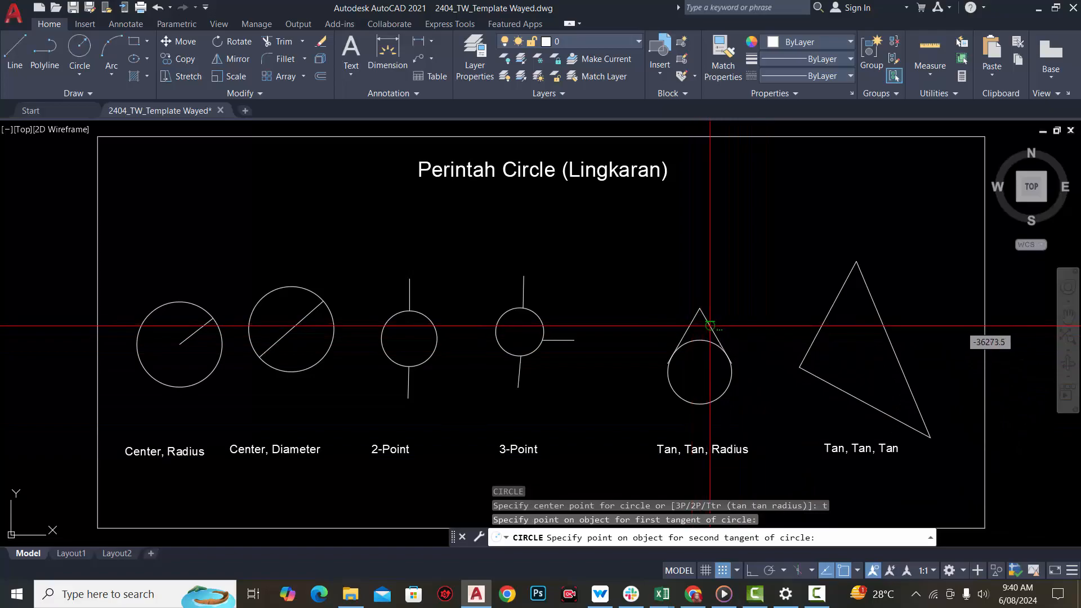
left_click(710, 326)
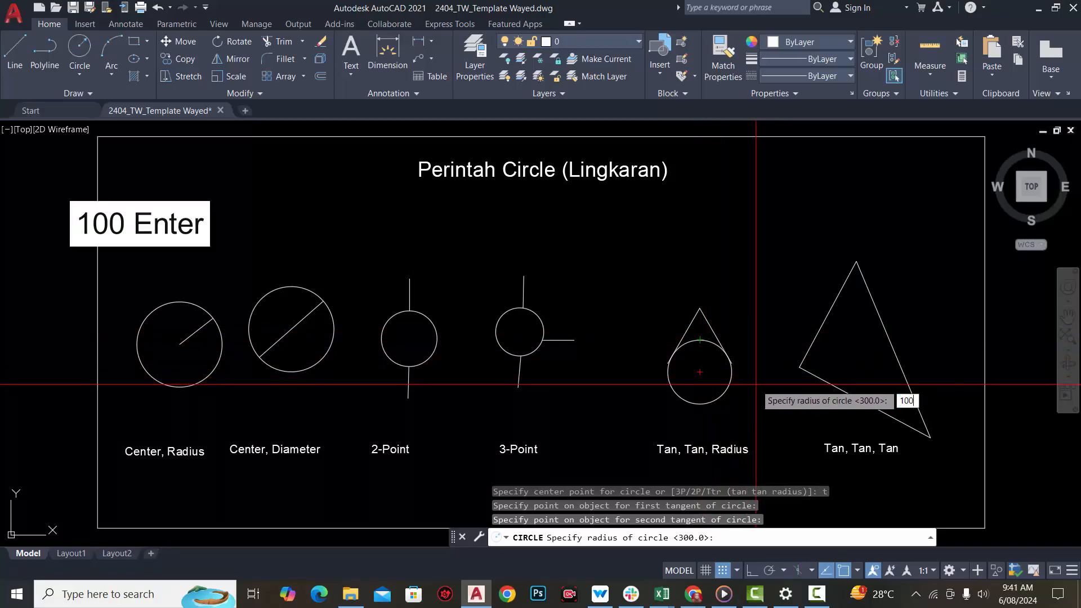
key("Return")
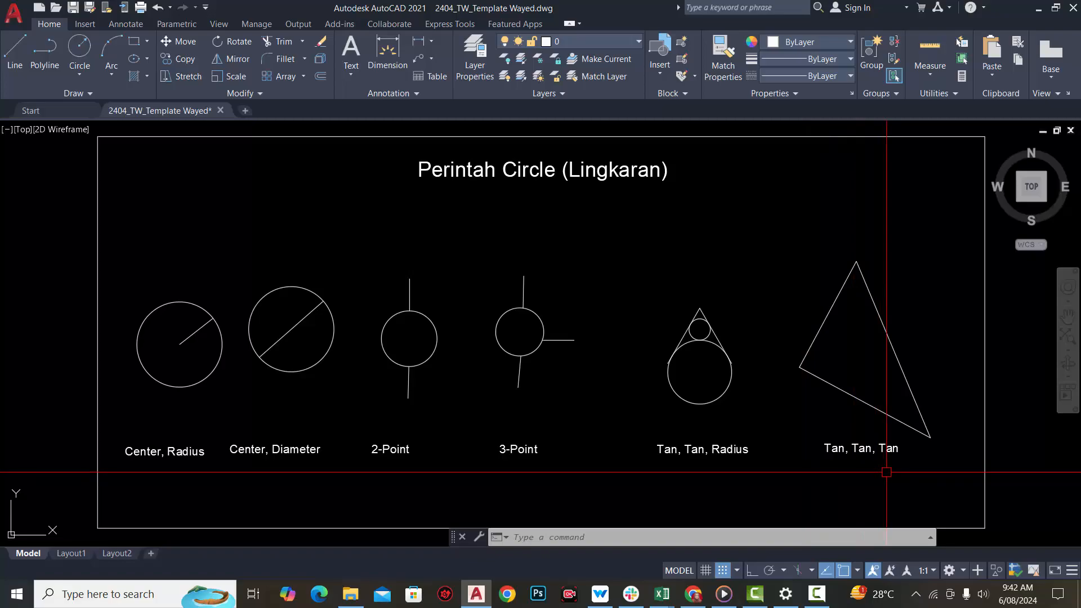
- Draw a 3-point circle with a tangent snap on each of the triangle's three sides above the "Tan, Tan, Tan" label
type("c")
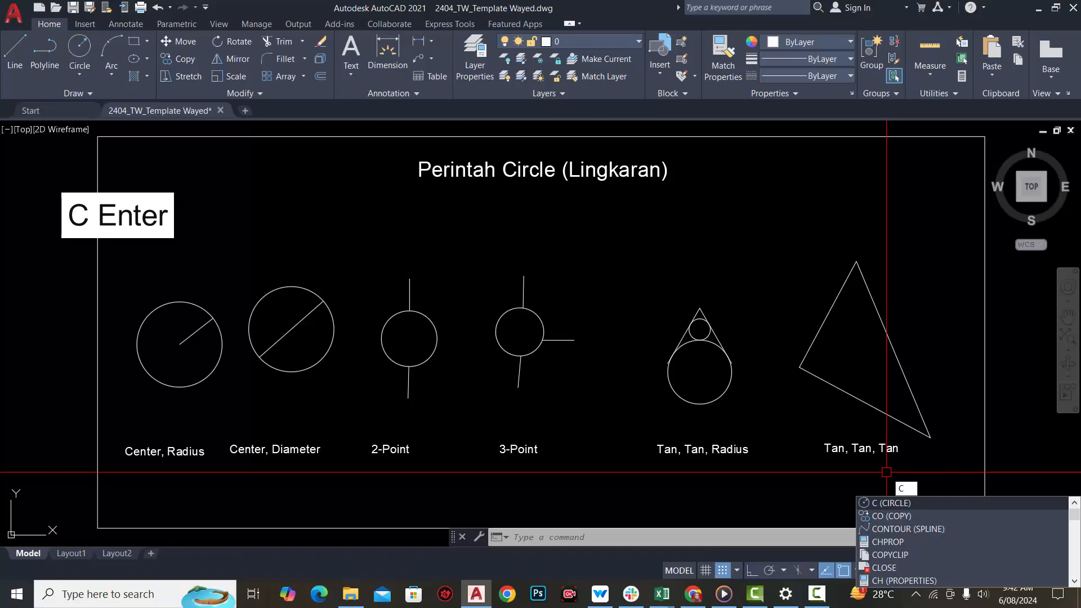
key("Return")
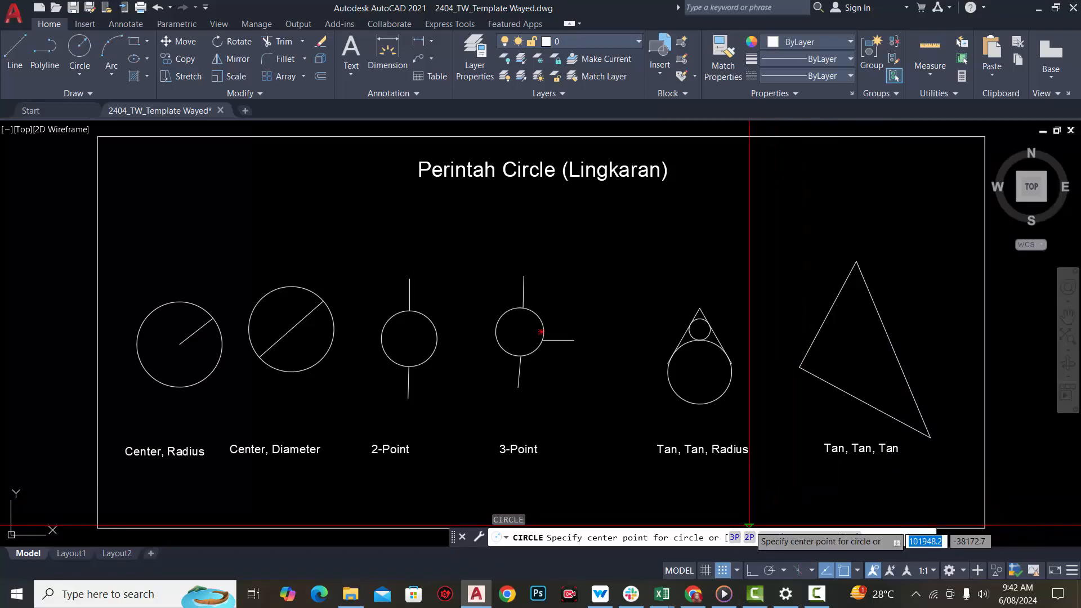
type("3")
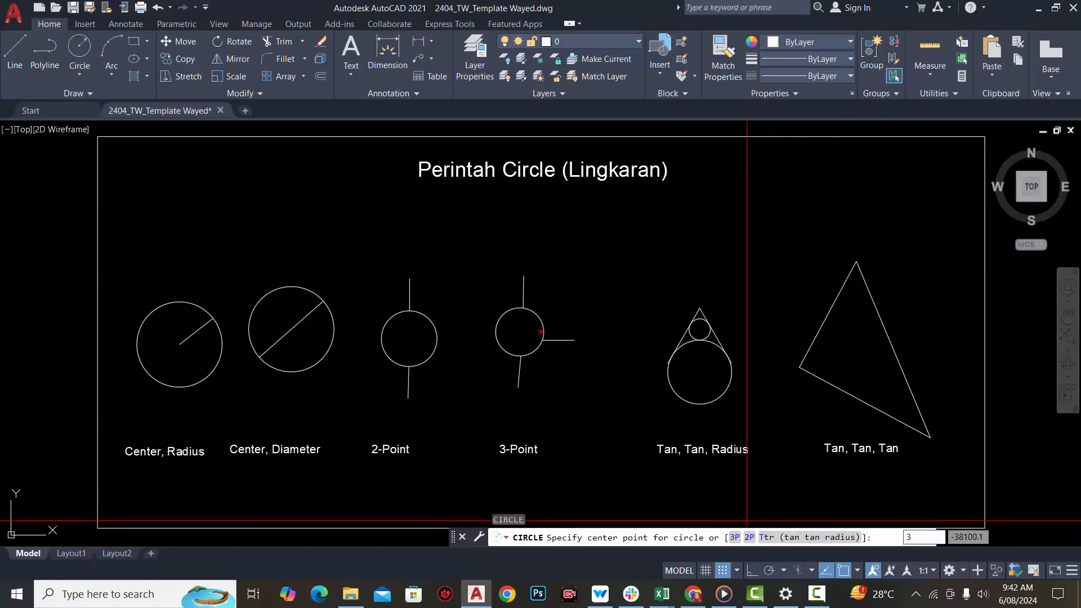
type("p")
key("Return")
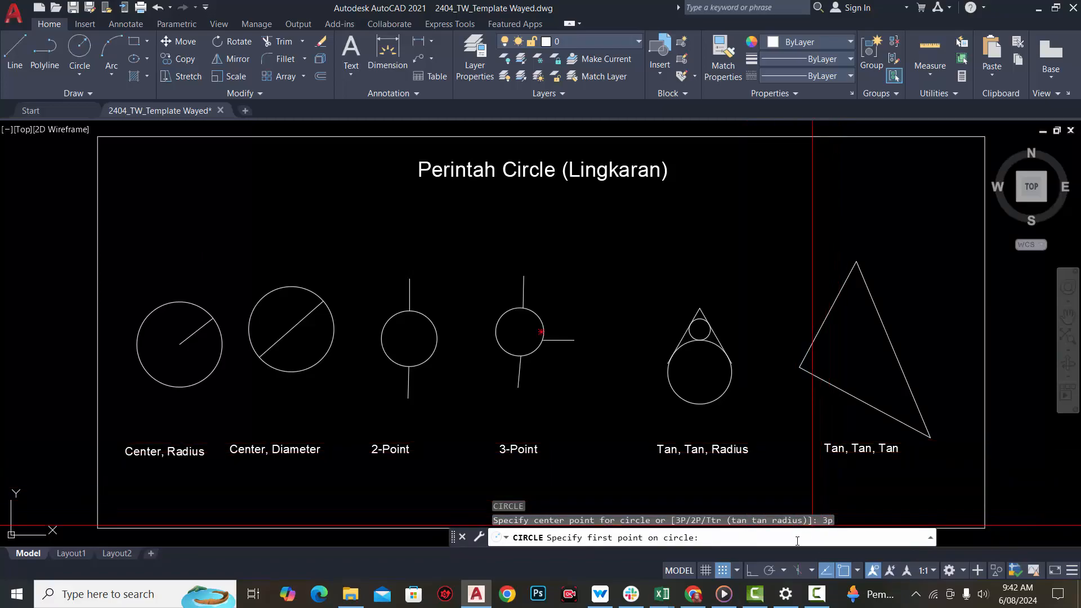
type("ta")
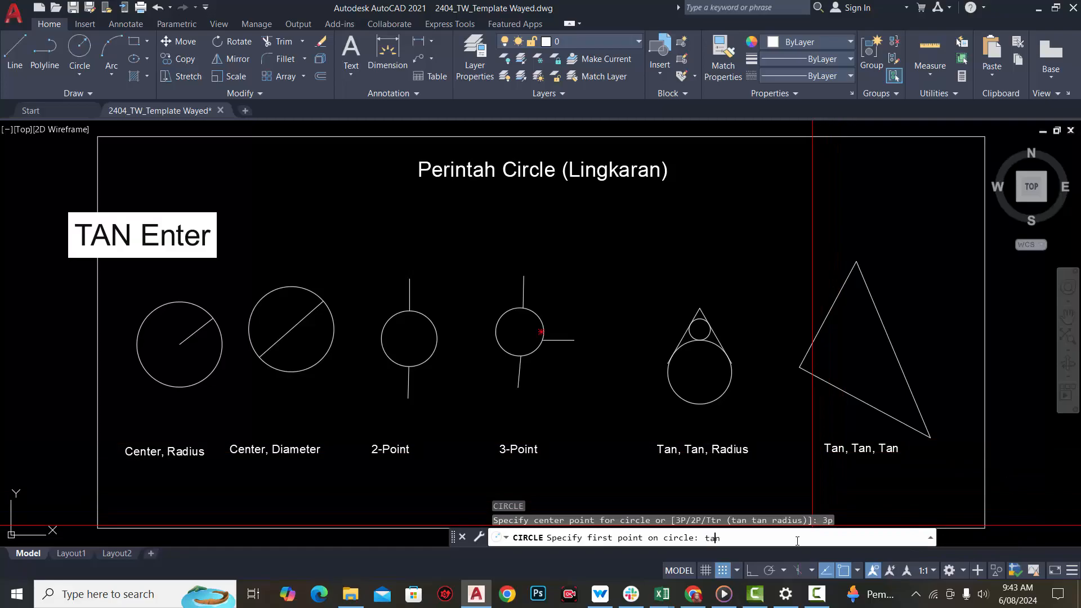
type("n")
key("Return")
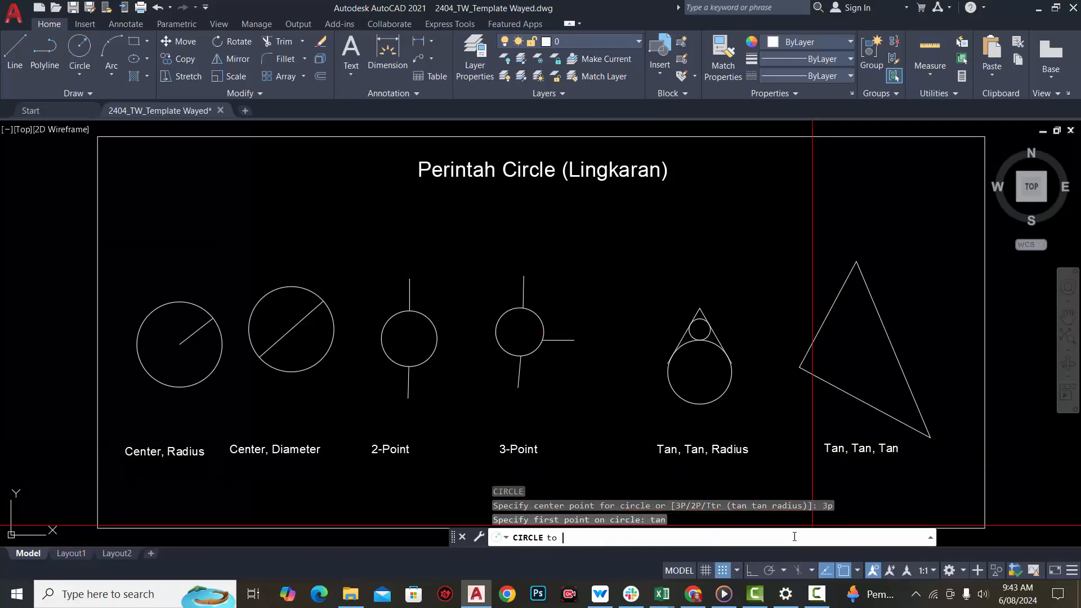
left_click(826, 318)
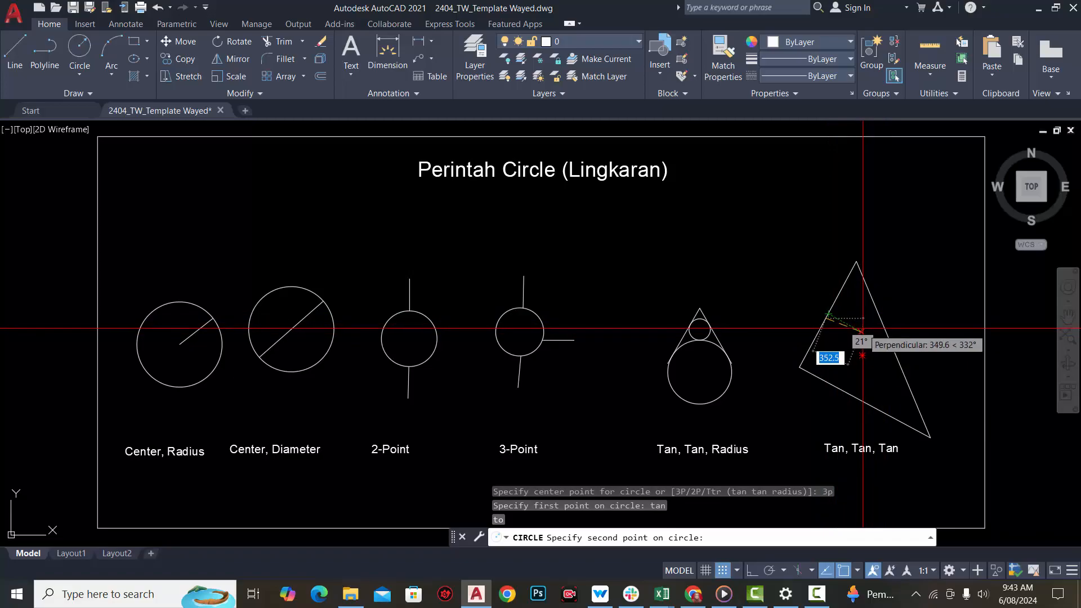
type("tan")
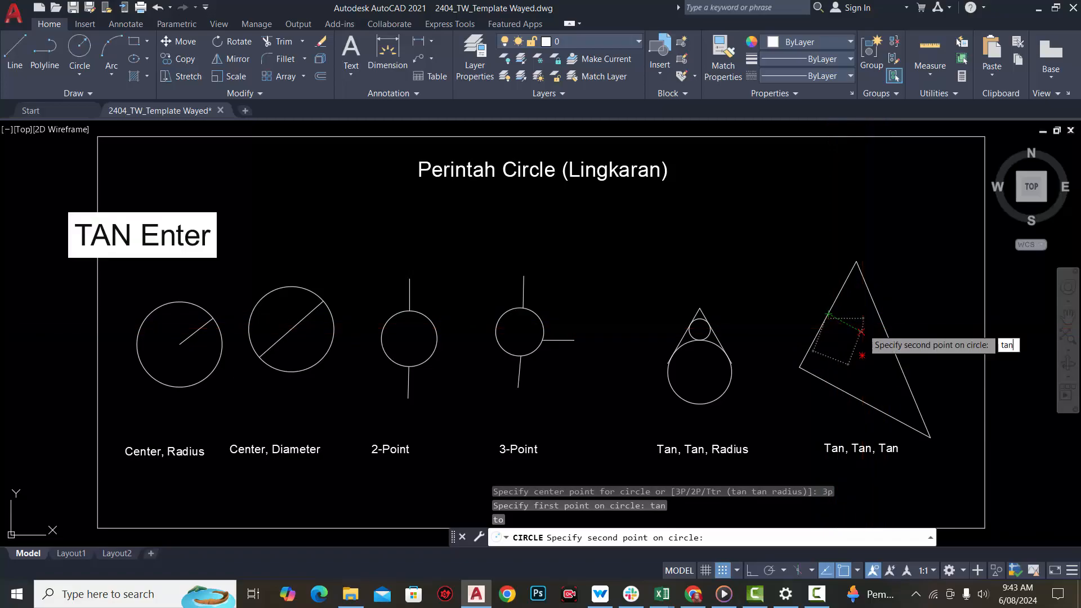
key("Return")
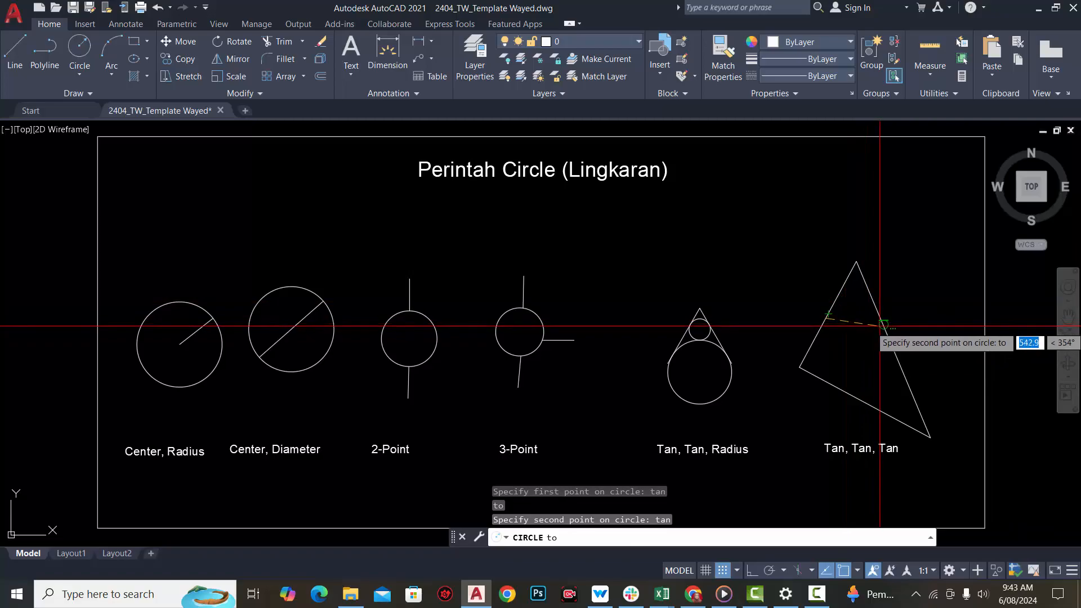
left_click(888, 334)
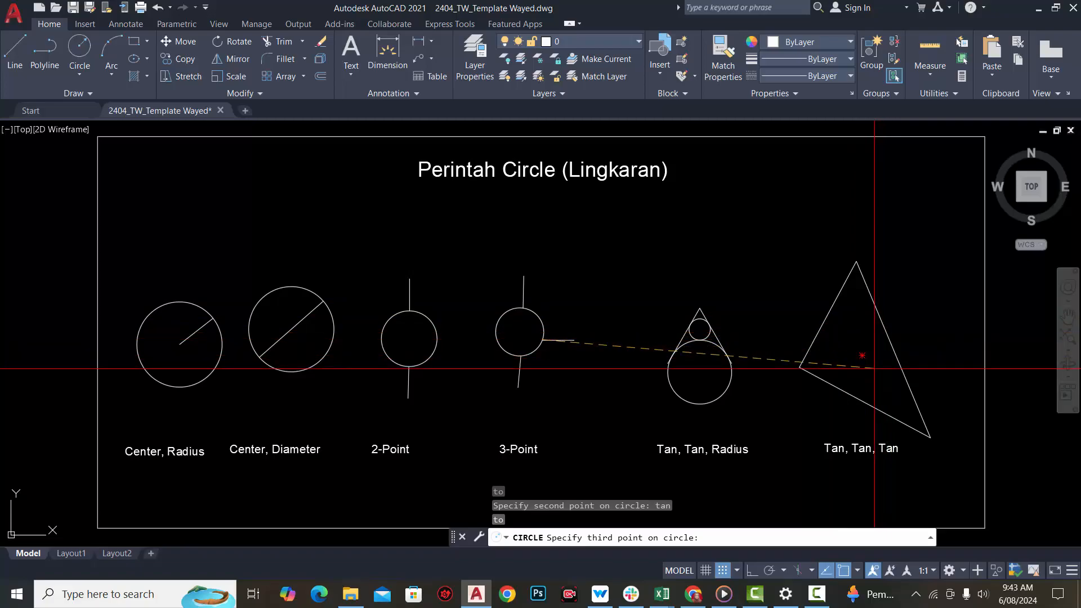
type("tan")
key("Return")
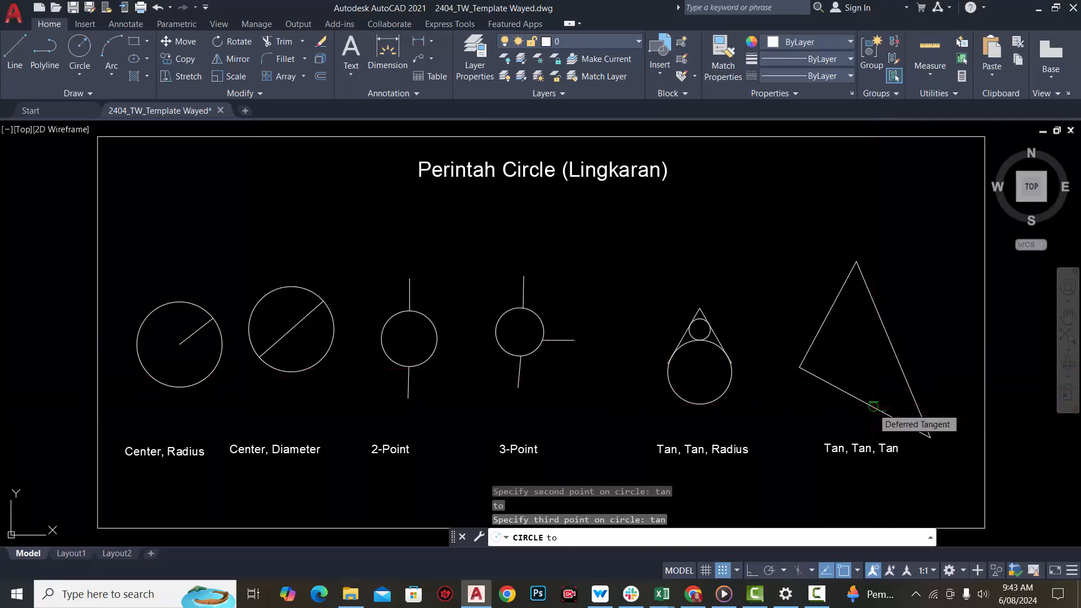
left_click(874, 407)
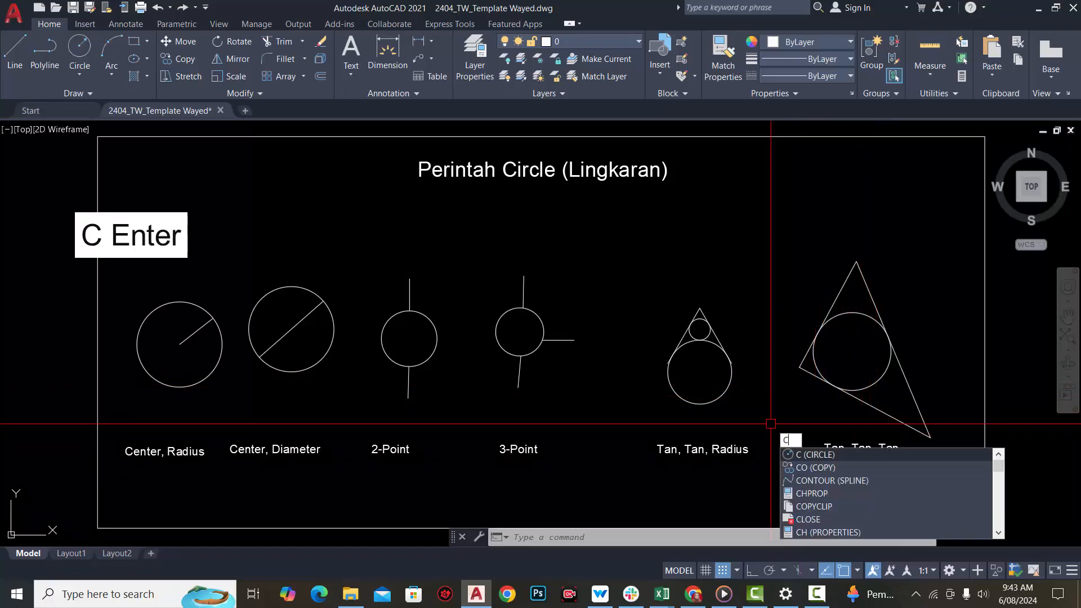
key("Return")
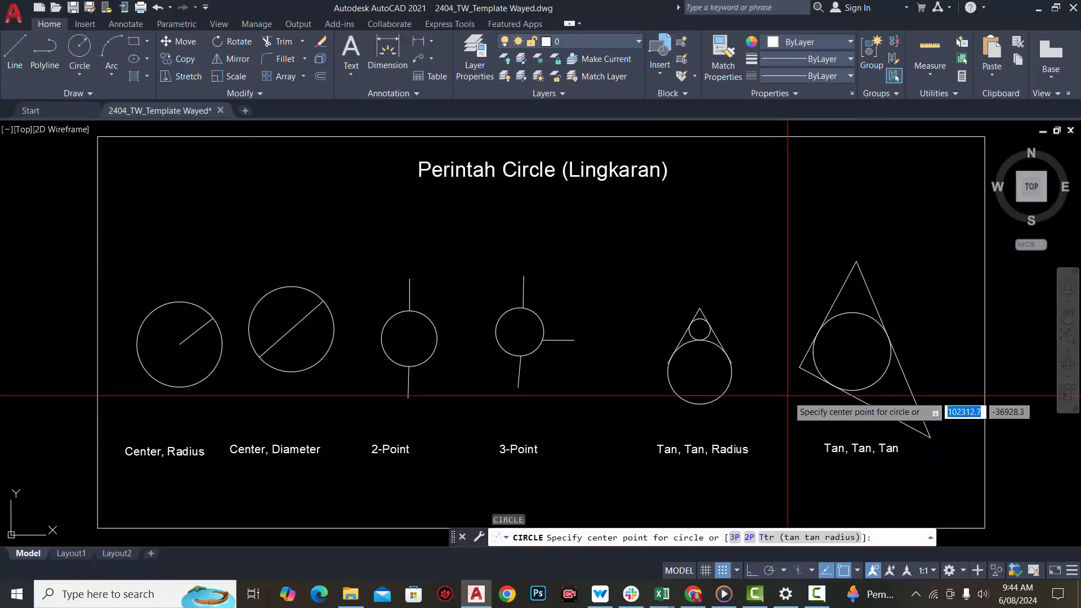
type("3p")
key("Return")
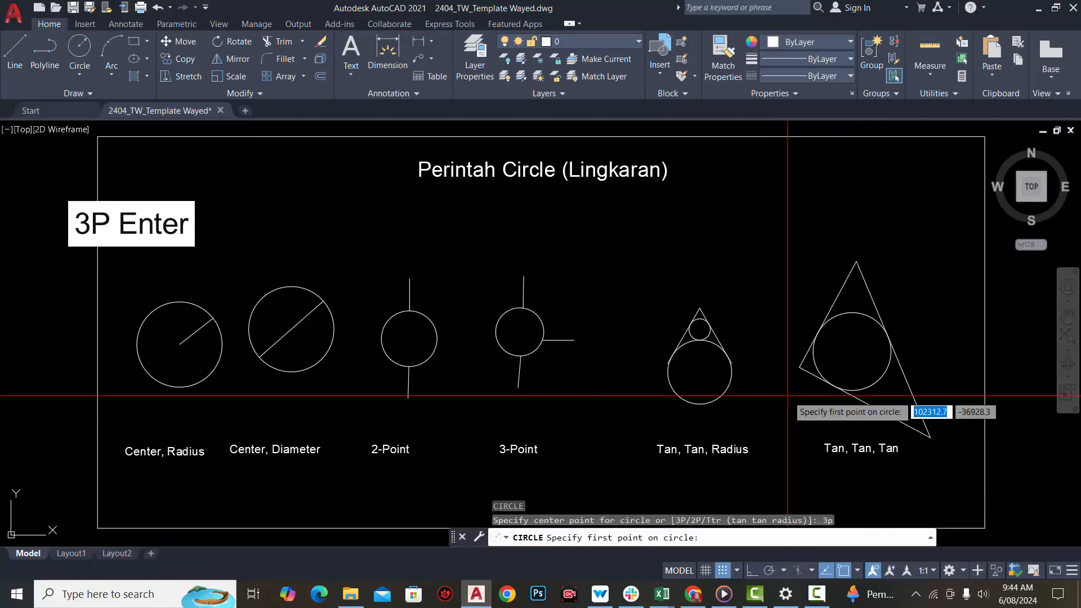
left_click(830, 314)
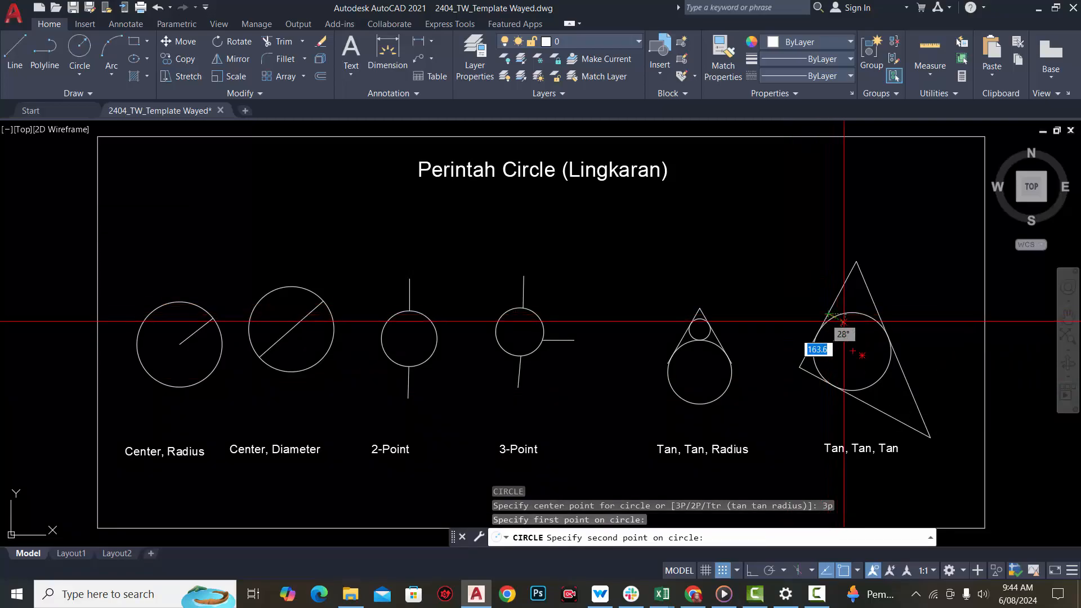
left_click(888, 336)
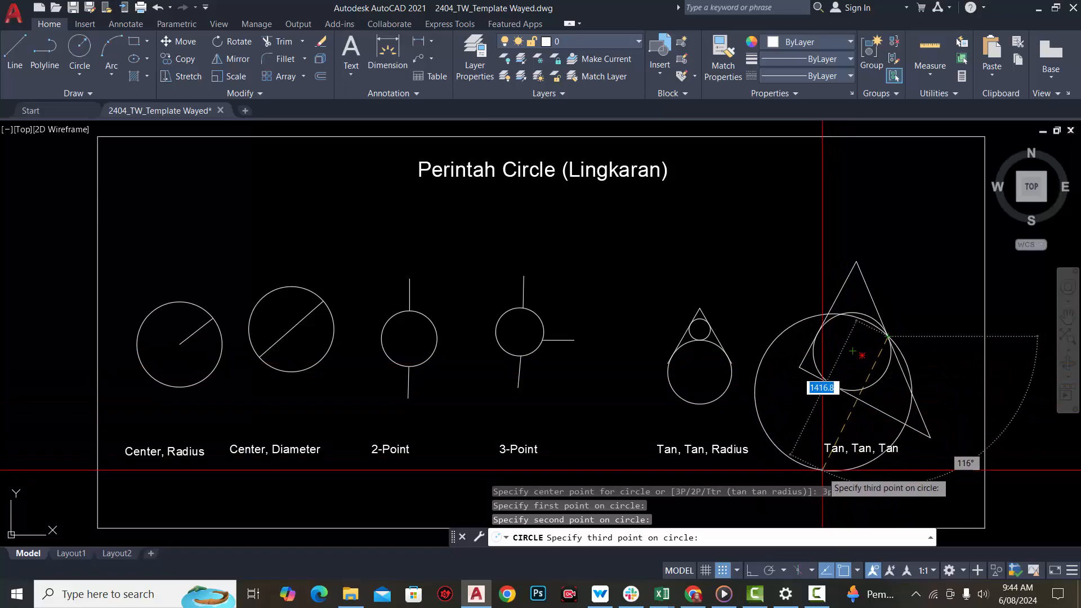
key("Escape")
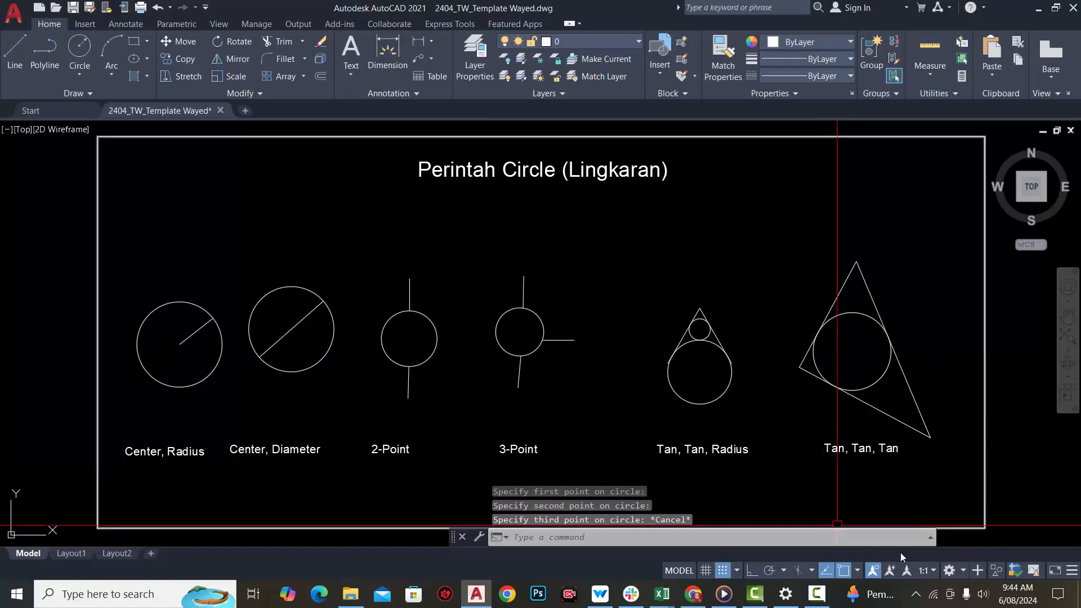